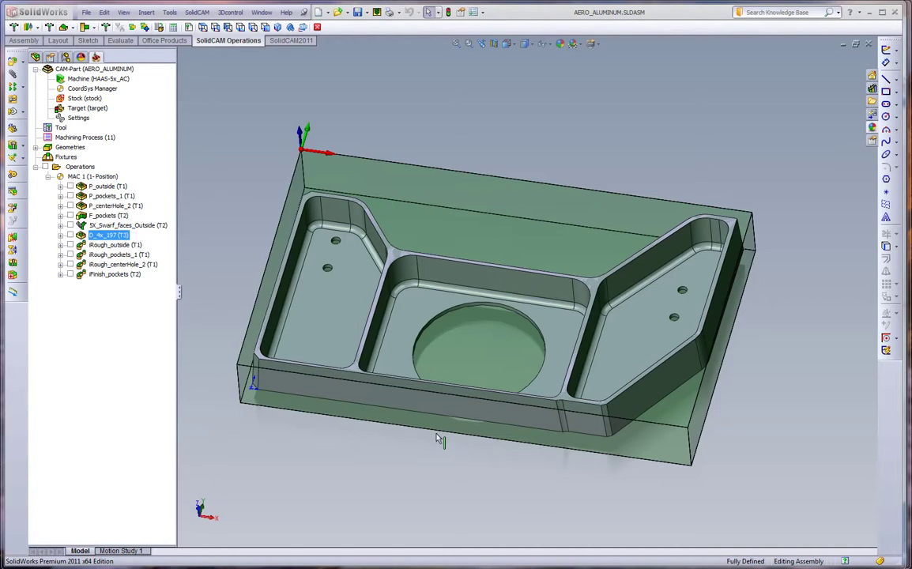
- Inspect the aluminium pocket part from side, top-down and isometric views
{"action": "middle_click_drag", "start_coordinate": [441, 440], "coordinate": [252, 273]}
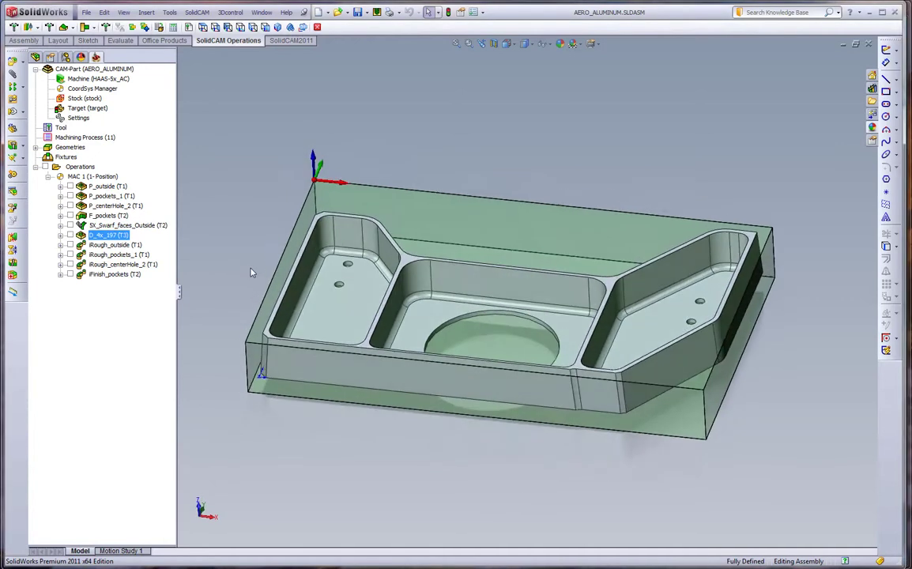
{"action": "key", "text": "Up"}
{"action": "key", "text": "Up"}
{"action": "key", "text": "Up"}
{"action": "key", "text": "Up"}
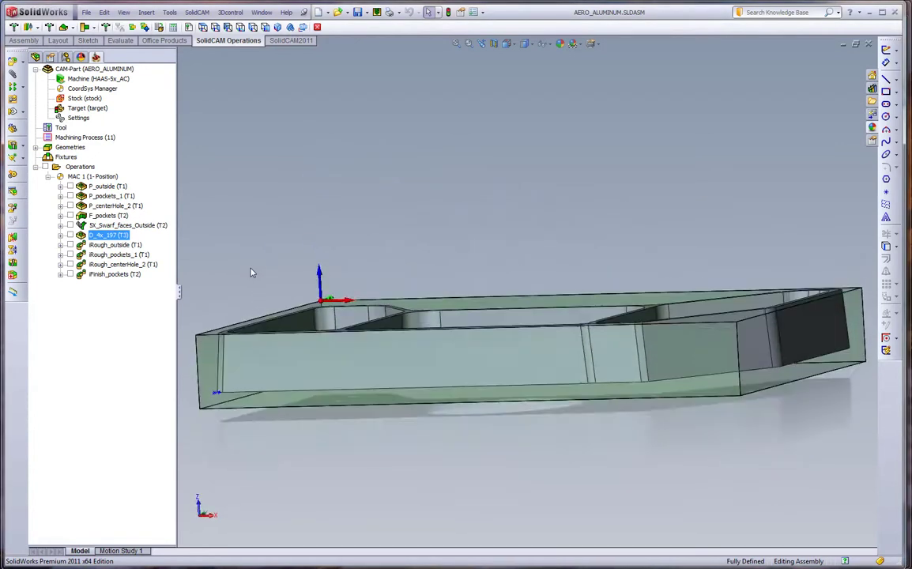
{"action": "key", "text": "Down"}
{"action": "key", "text": "Down"}
{"action": "key", "text": "Down"}
{"action": "key", "text": "Down"}
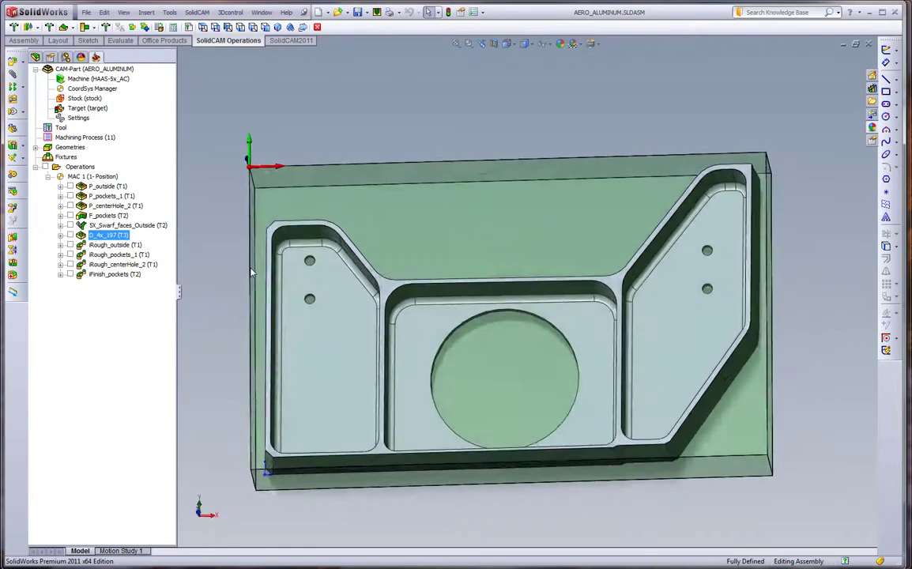
{"action": "key", "text": "Down"}
{"action": "key", "text": "Down"}
{"action": "key", "text": "Down"}
{"action": "key", "text": "Down"}
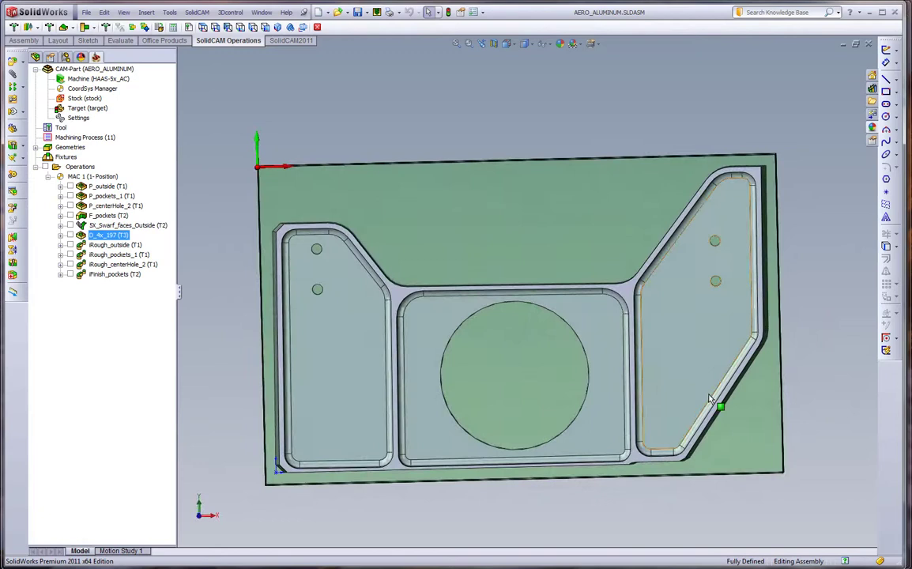
{"action": "key", "text": "ctrl+7"}
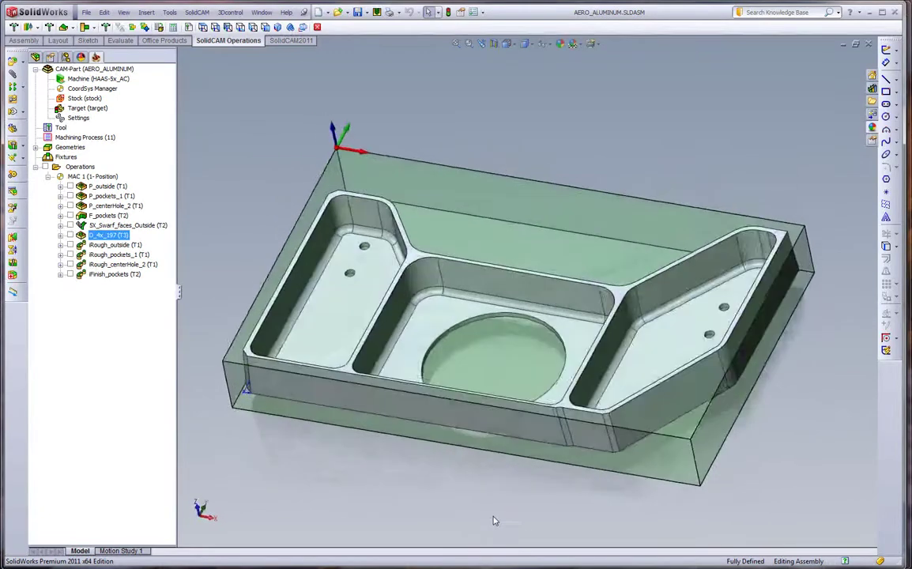
- Select the operations from P_outside through D_4x_197 and simulate them
{"action": "left_click", "coordinate": [103, 187]}
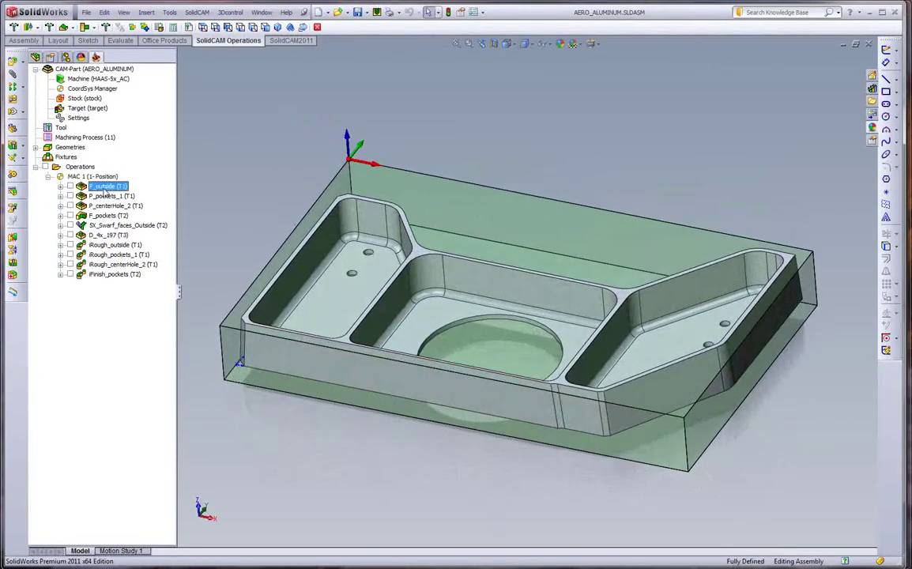
{"action": "left_click", "coordinate": [110, 235], "text": "shift"}
{"action": "right_click", "coordinate": [110, 235]}
{"action": "left_click", "coordinate": [164, 347]}
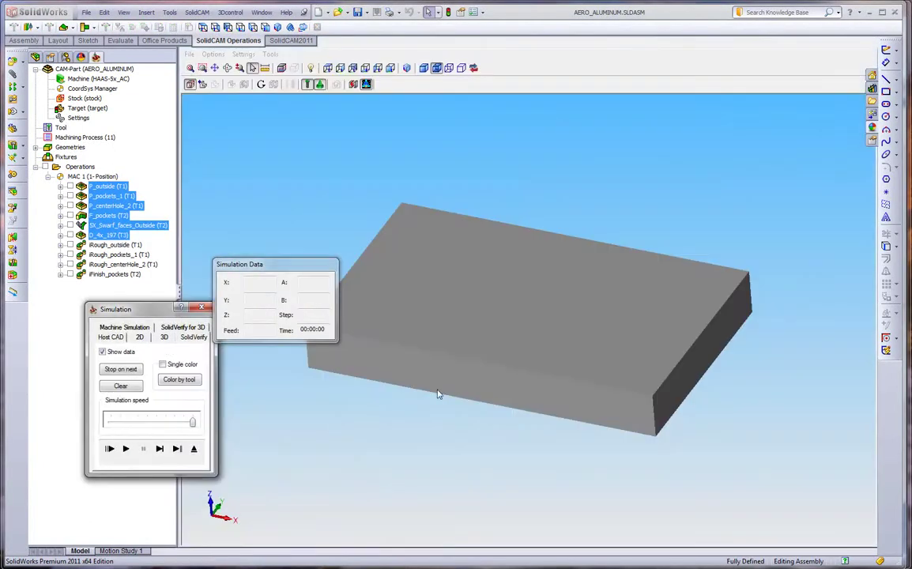
- Hide the position data, load the first tool and switch to the SolidVerify solid view
{"action": "left_click", "coordinate": [117, 353]}
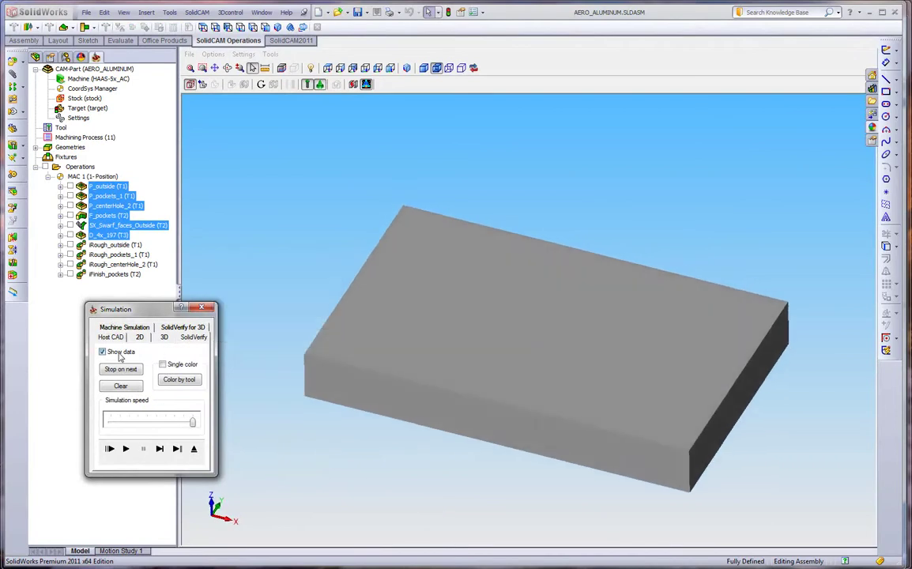
{"action": "left_click", "coordinate": [120, 353]}
{"action": "left_click", "coordinate": [145, 450]}
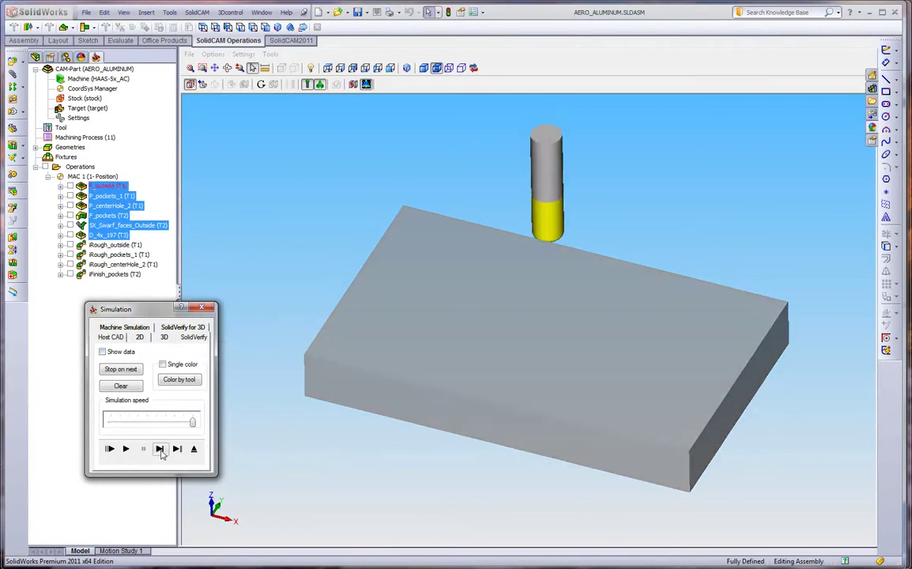
{"action": "left_click", "coordinate": [215, 84]}
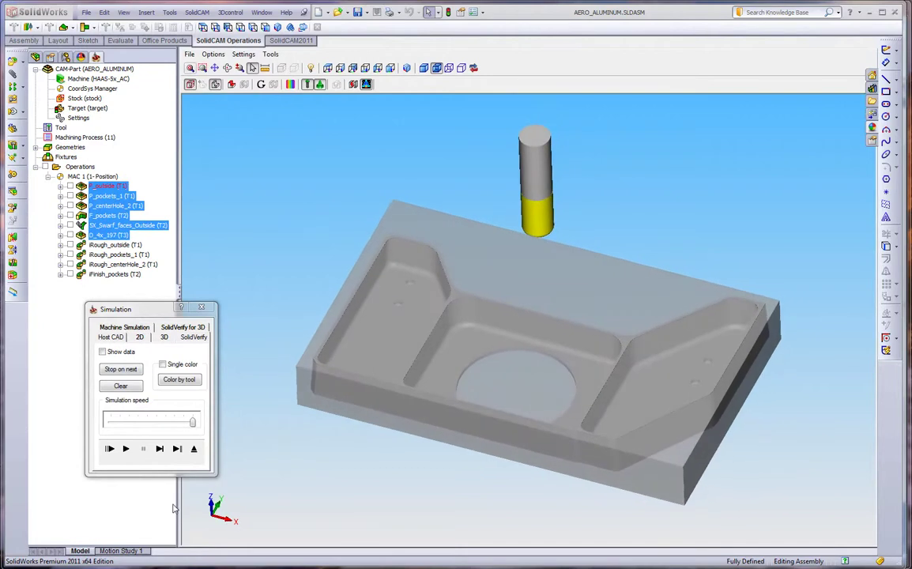
- Play the simulation, raising speed, through the outside contour, three pockets and centre hole
{"action": "left_click_drag", "start_coordinate": [192, 422], "coordinate": [174, 422]}
{"action": "left_click", "coordinate": [179, 449]}
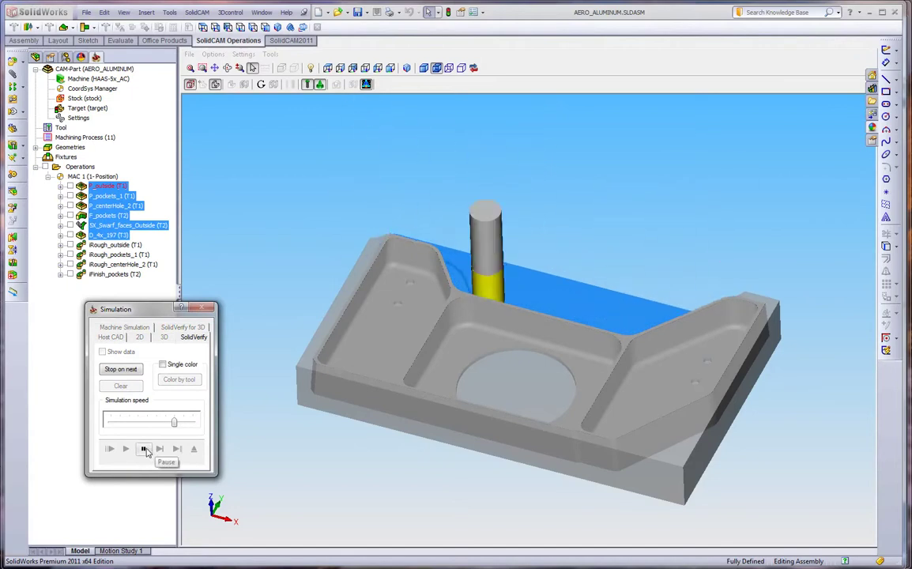
{"action": "left_click_drag", "start_coordinate": [174, 421], "coordinate": [184, 423]}
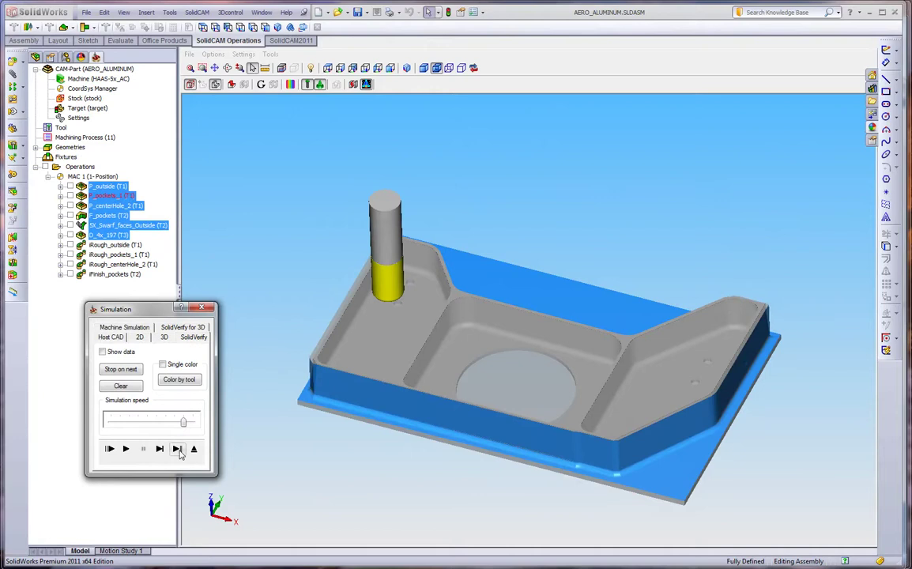
{"action": "left_click", "coordinate": [178, 450]}
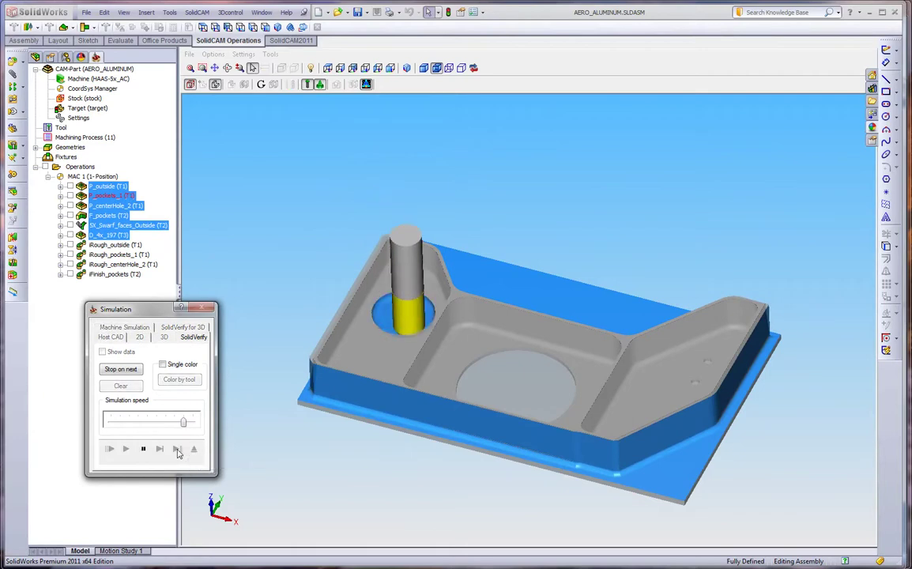
{"action": "left_click_drag", "start_coordinate": [183, 423], "coordinate": [192, 427]}
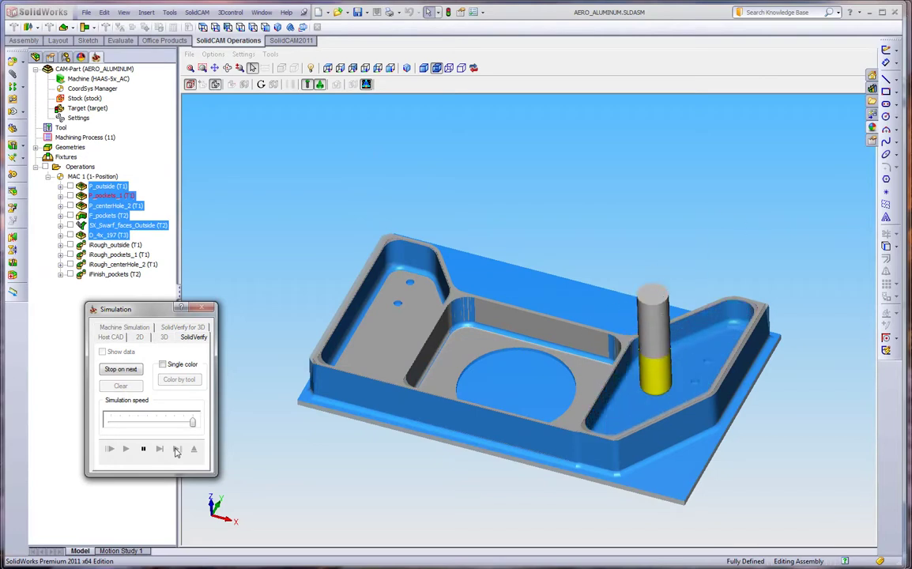
{"action": "left_click", "coordinate": [177, 449]}
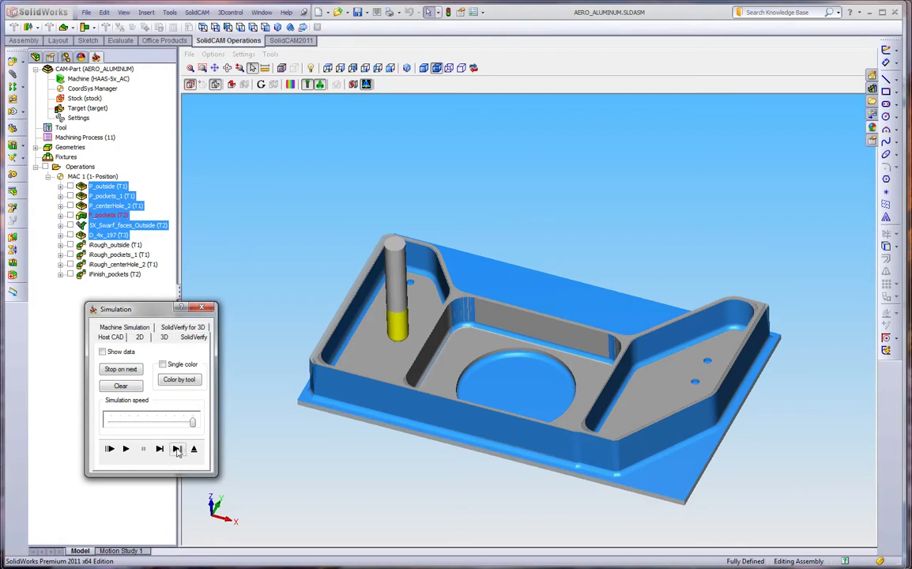
- Run the simulation to the end through the F_pockets finishing and swarf operations
{"action": "left_click", "coordinate": [177, 449]}
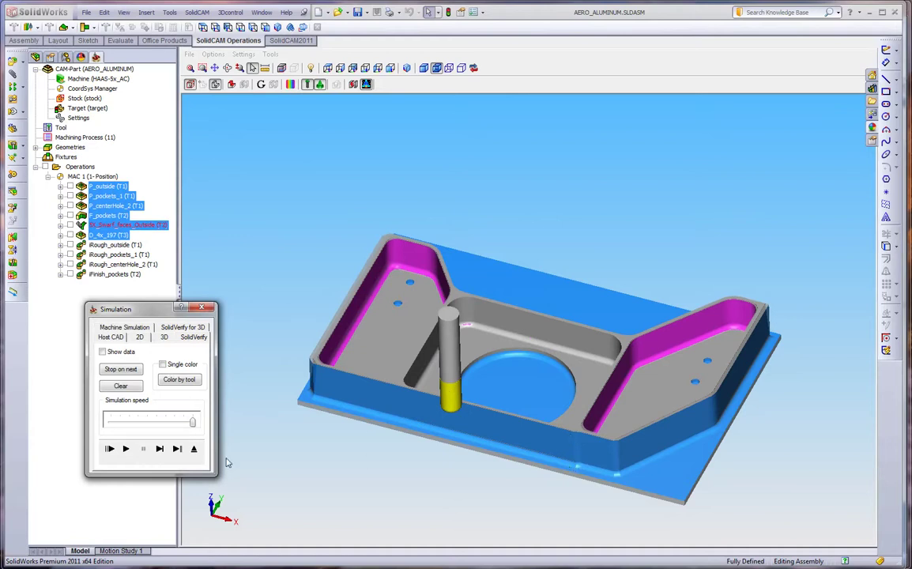
{"action": "left_click", "coordinate": [177, 449]}
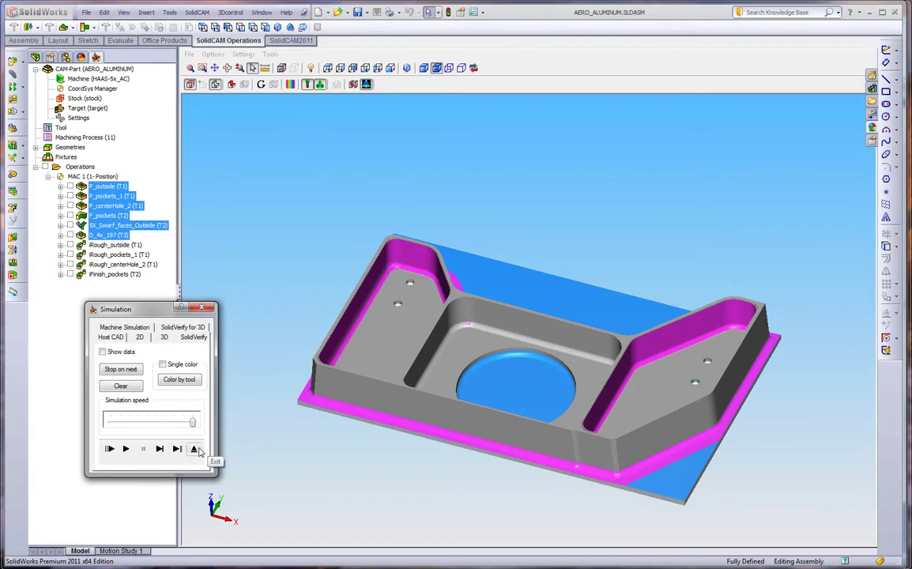
- Exit the simulation and review the 0.75 and 0.5 end mills and 0.19 drill in the tool table
{"action": "left_click", "coordinate": [194, 448]}
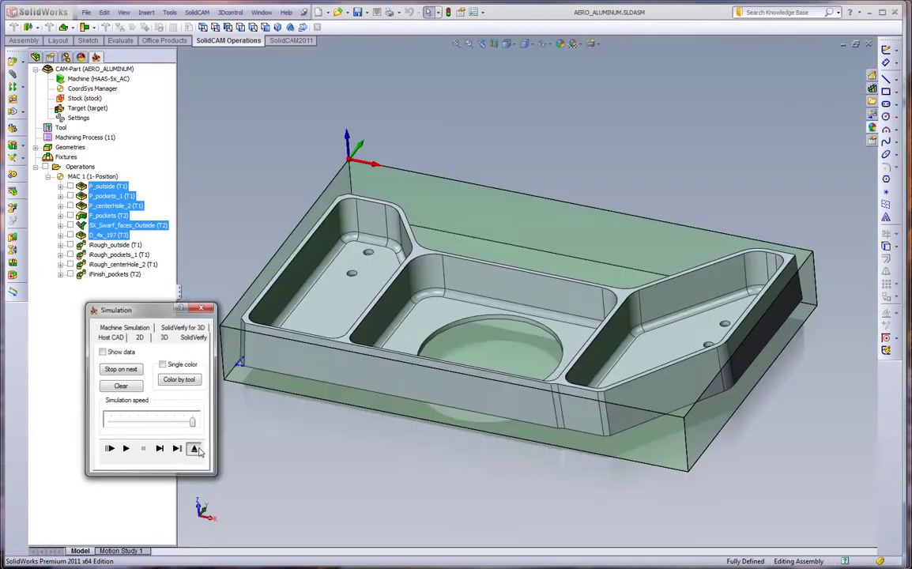
{"action": "left_click", "coordinate": [63, 128]}
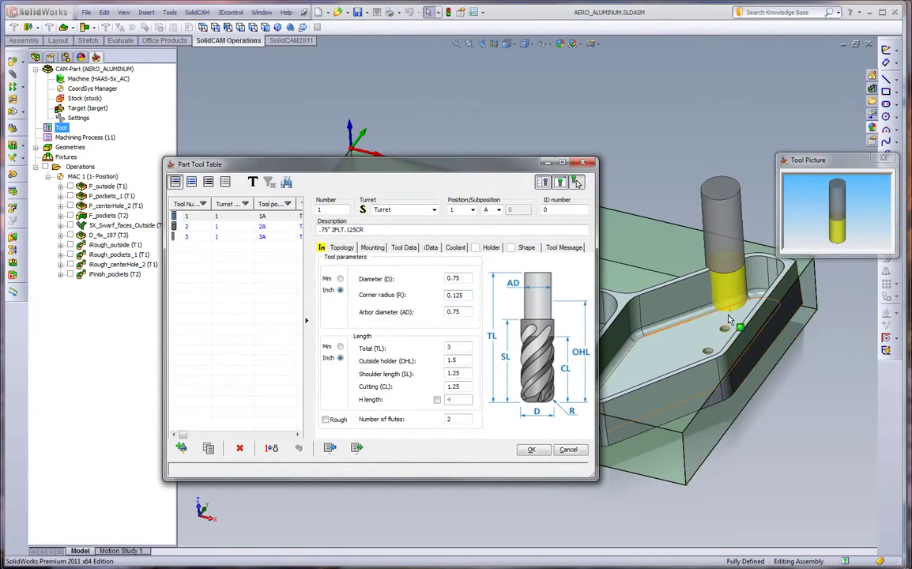
{"action": "left_click", "coordinate": [233, 227]}
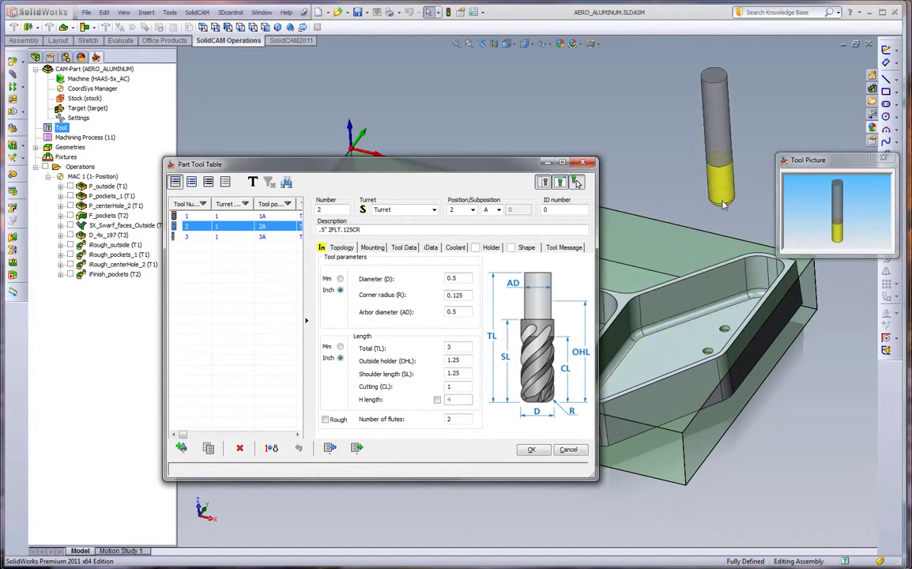
{"action": "left_click", "coordinate": [233, 237]}
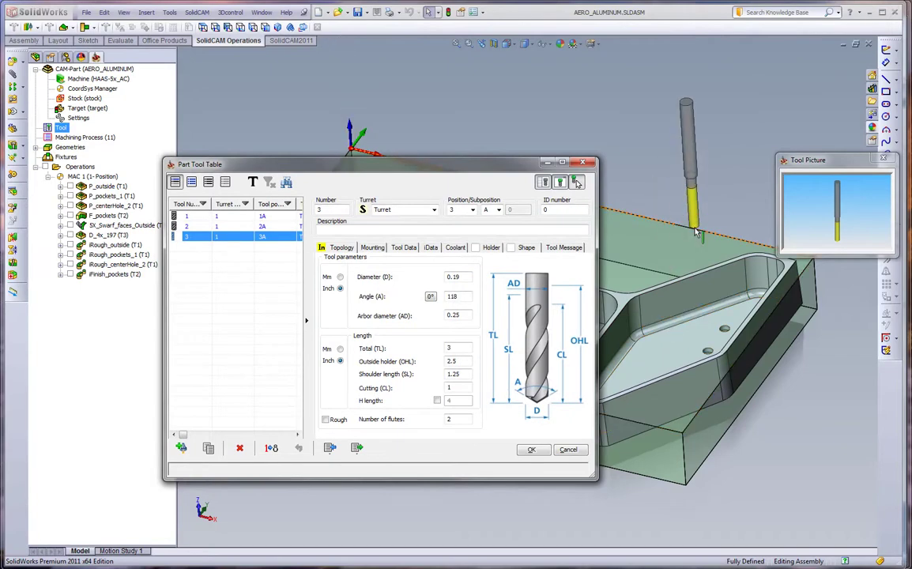
{"action": "left_click", "coordinate": [569, 451]}
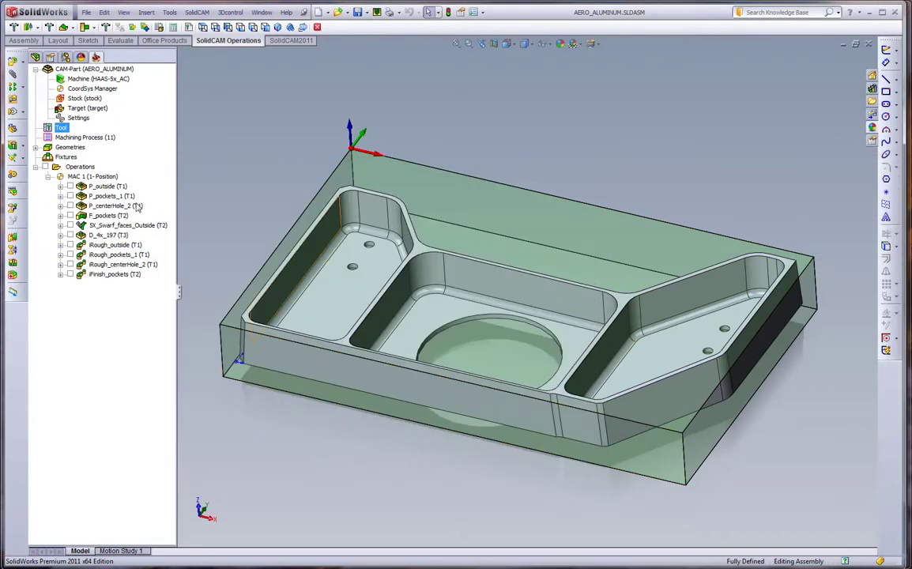
- Review the P_outside operation's tool, 0.2 step-down levels, feeds and technology, then close it
{"action": "left_click", "coordinate": [110, 186]}
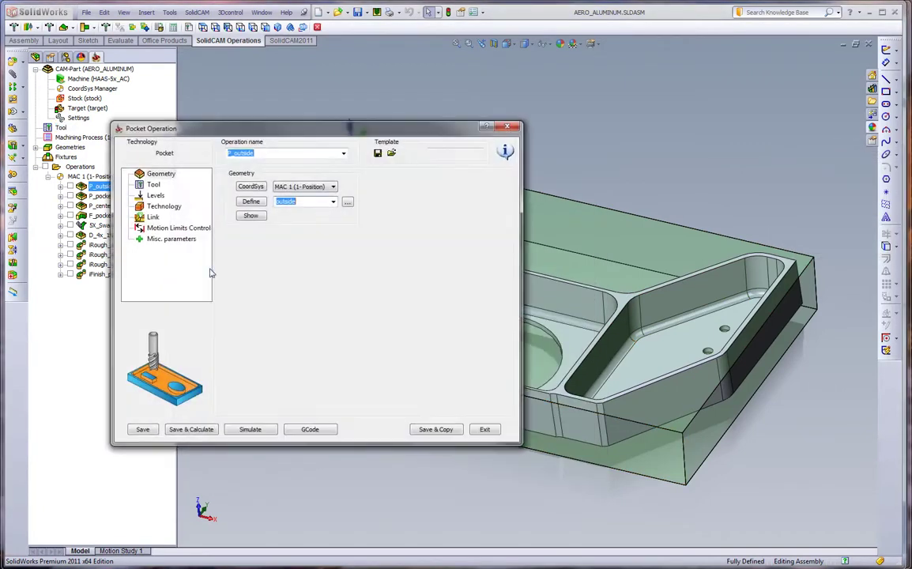
{"action": "left_click_drag", "start_coordinate": [212, 134], "coordinate": [153, 154]}
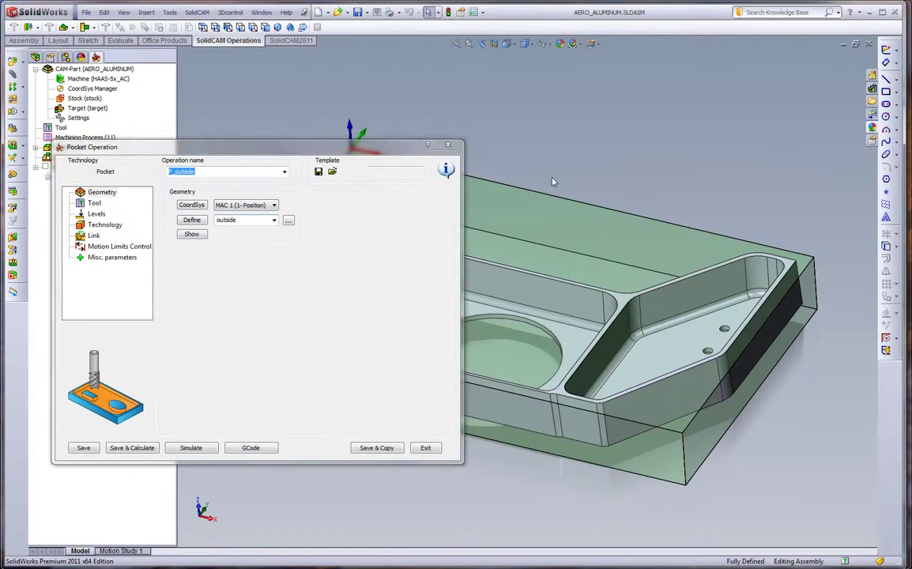
{"action": "left_click", "coordinate": [93, 203]}
{"action": "left_click", "coordinate": [93, 215]}
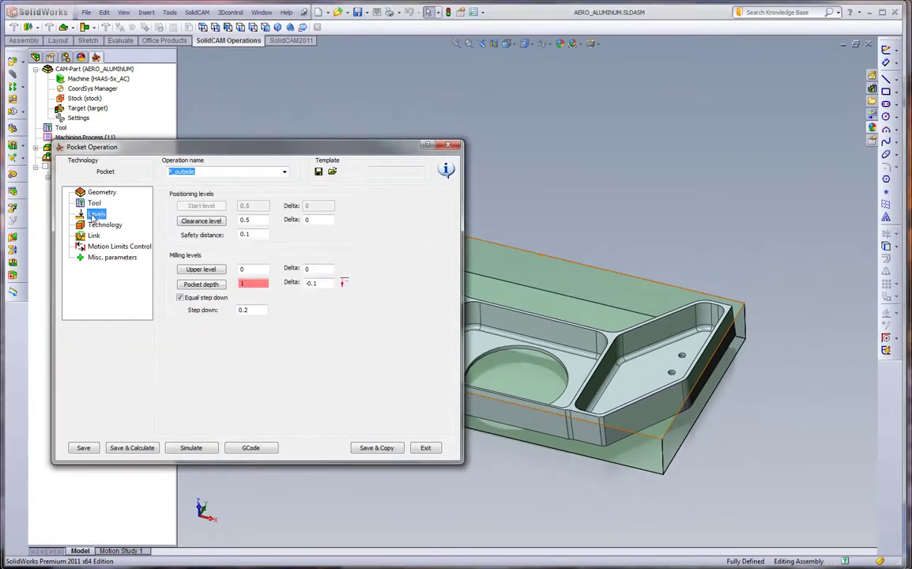
{"action": "left_click", "coordinate": [256, 311]}
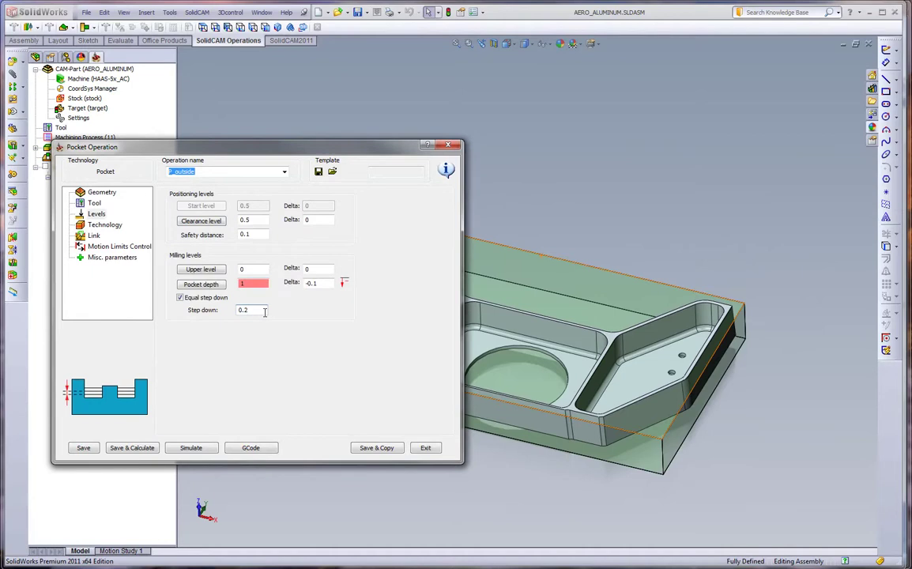
{"action": "left_click", "coordinate": [95, 203]}
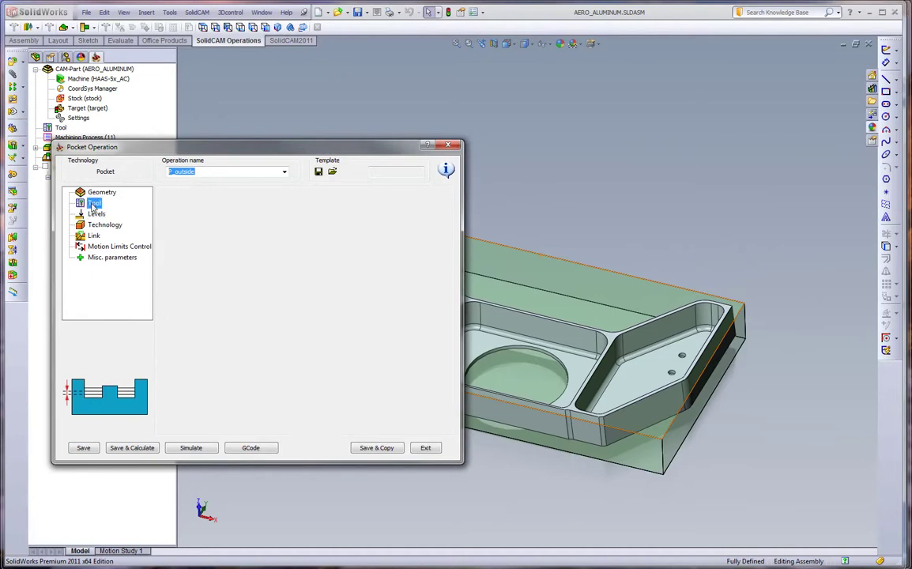
{"action": "left_click", "coordinate": [193, 200]}
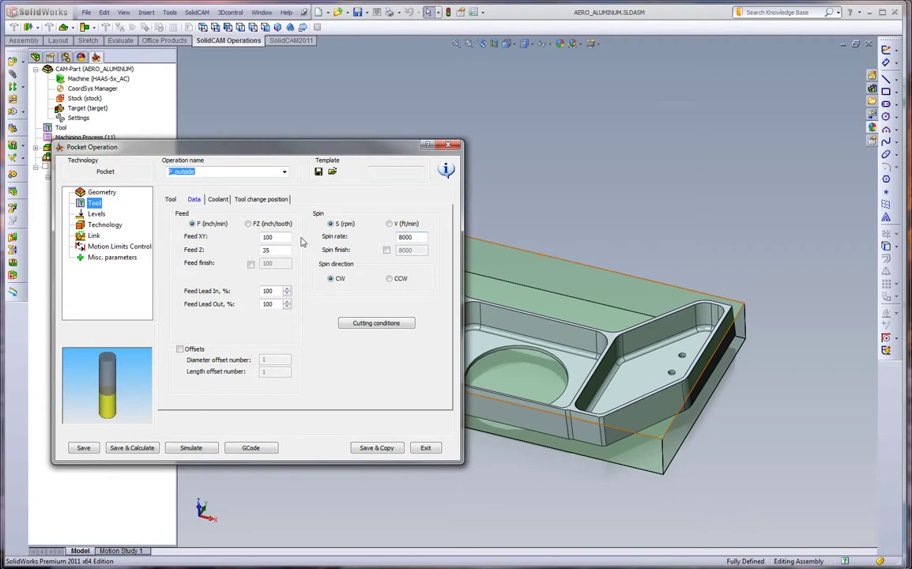
{"action": "left_click", "coordinate": [99, 225]}
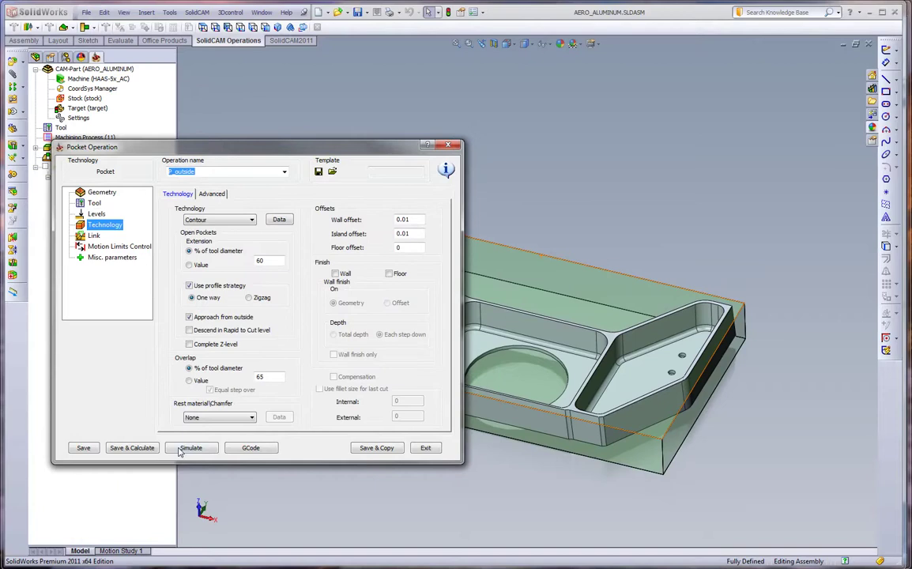
{"action": "left_click", "coordinate": [425, 448]}
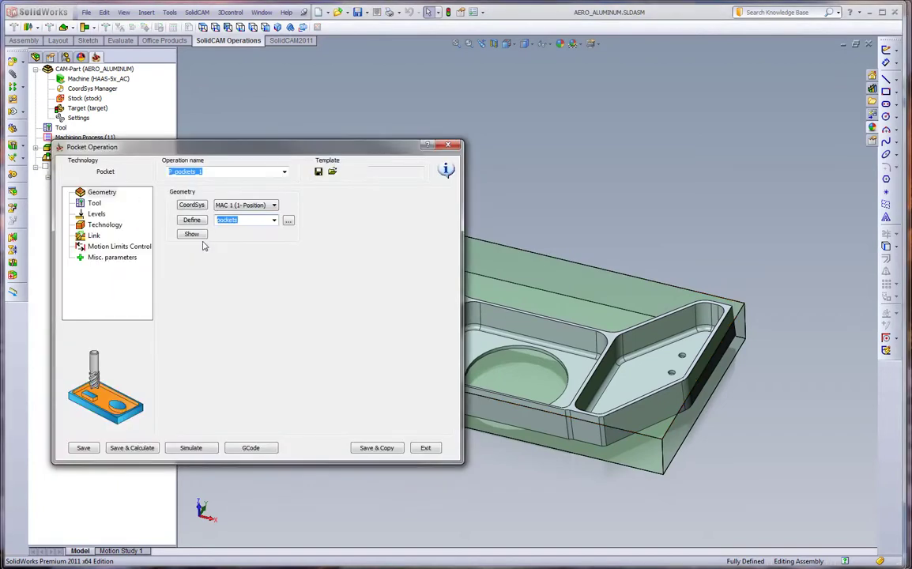
- Review P_pockets_1's bull-nose tool, 8000 rpm feeds, 0.9 depth levels and technology, then close it
{"action": "left_click", "coordinate": [92, 205]}
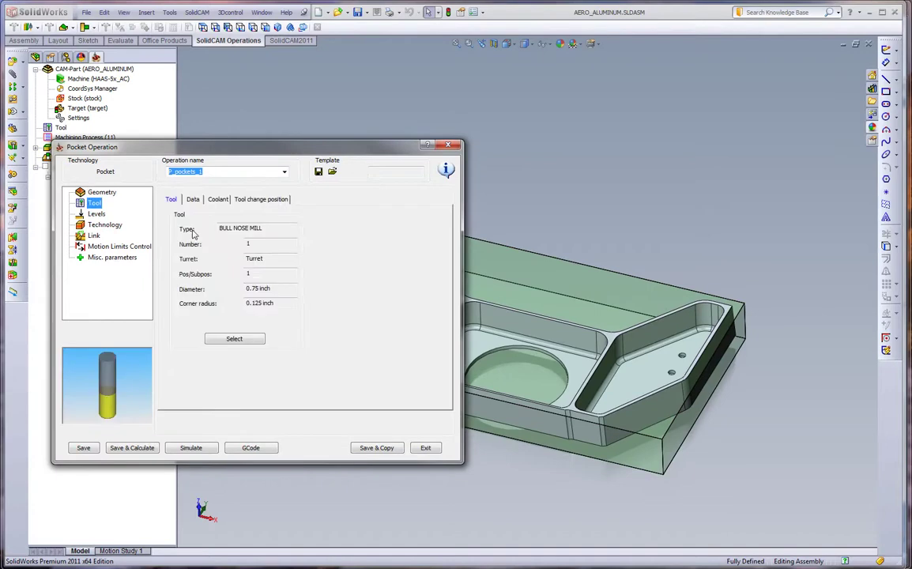
{"action": "left_click", "coordinate": [193, 201]}
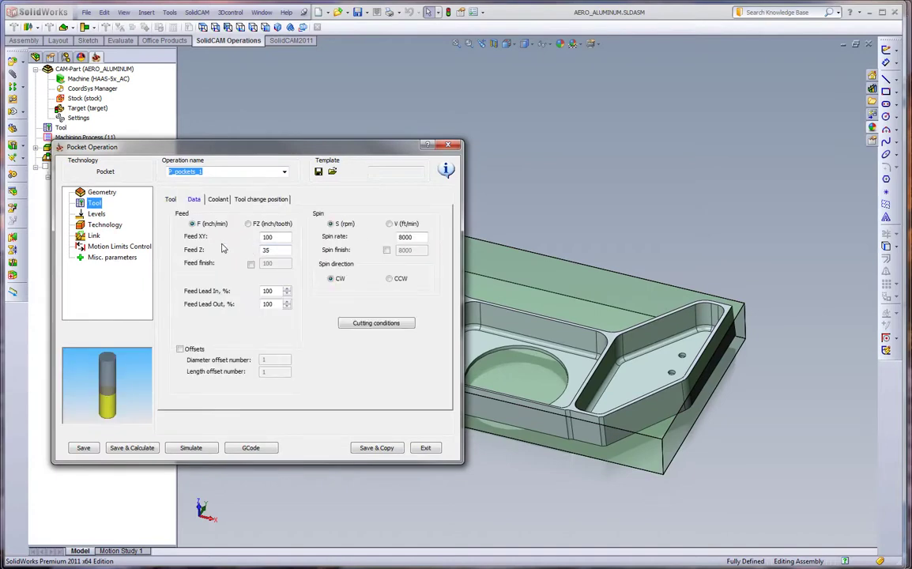
{"action": "left_click", "coordinate": [94, 215]}
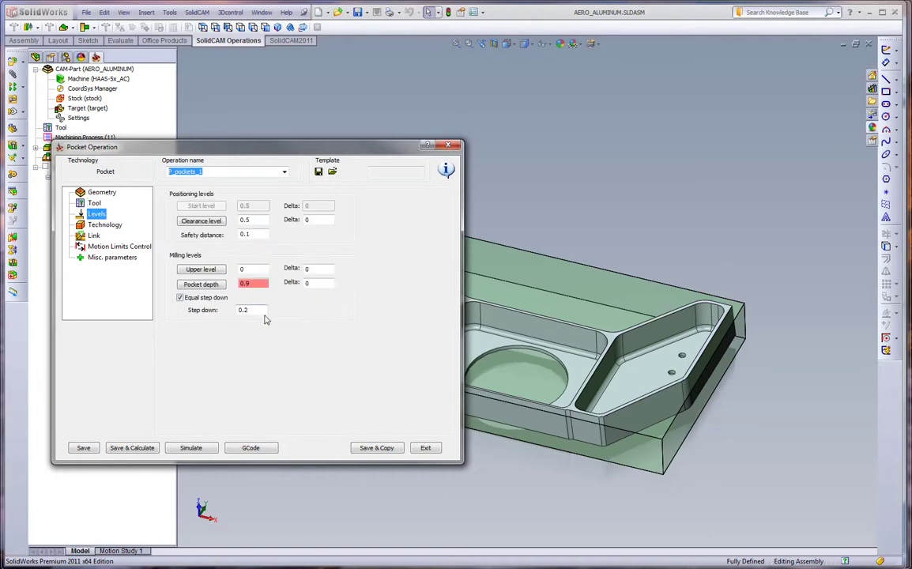
{"action": "left_click", "coordinate": [105, 225]}
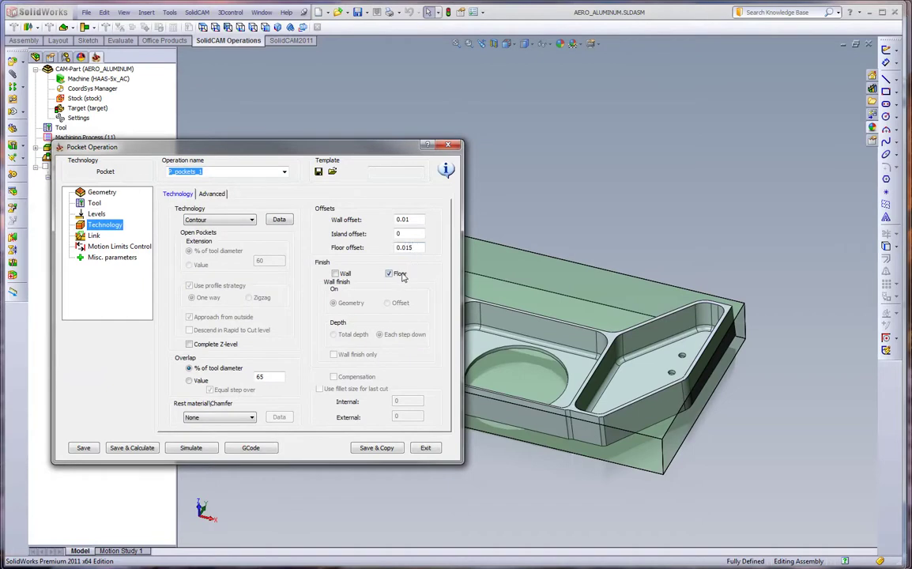
{"action": "left_click", "coordinate": [426, 447]}
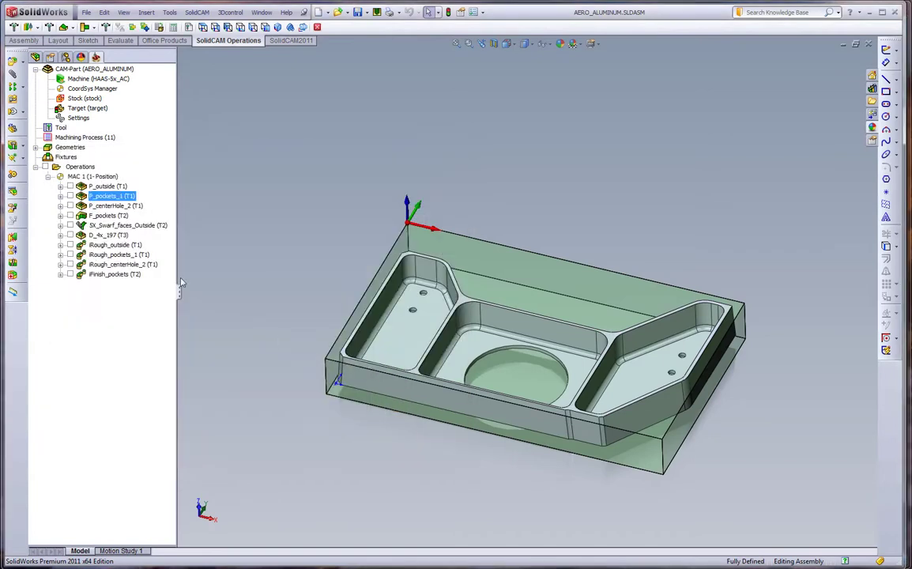
- Check the P_centerHole_2 pocket's technology settings and close the operation
{"action": "double_click", "coordinate": [111, 206]}
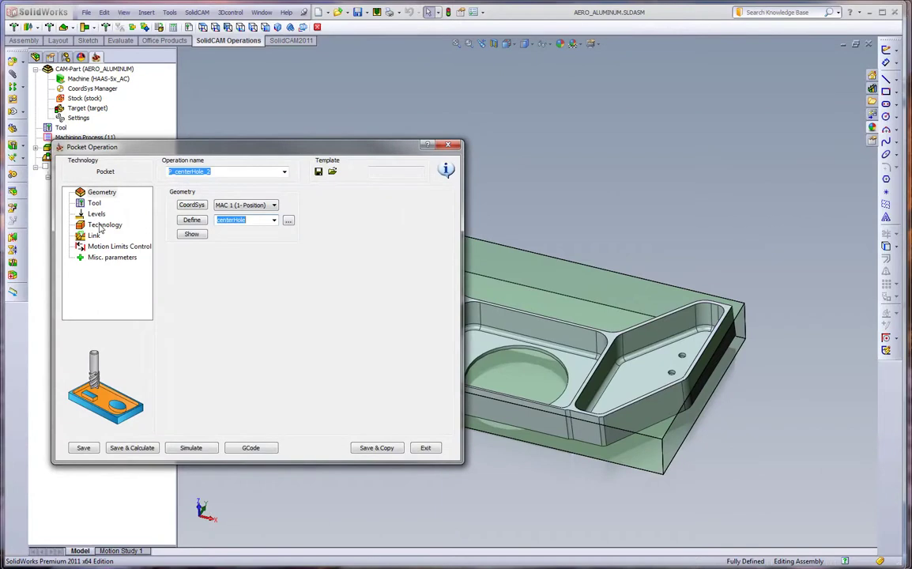
{"action": "left_click", "coordinate": [101, 227]}
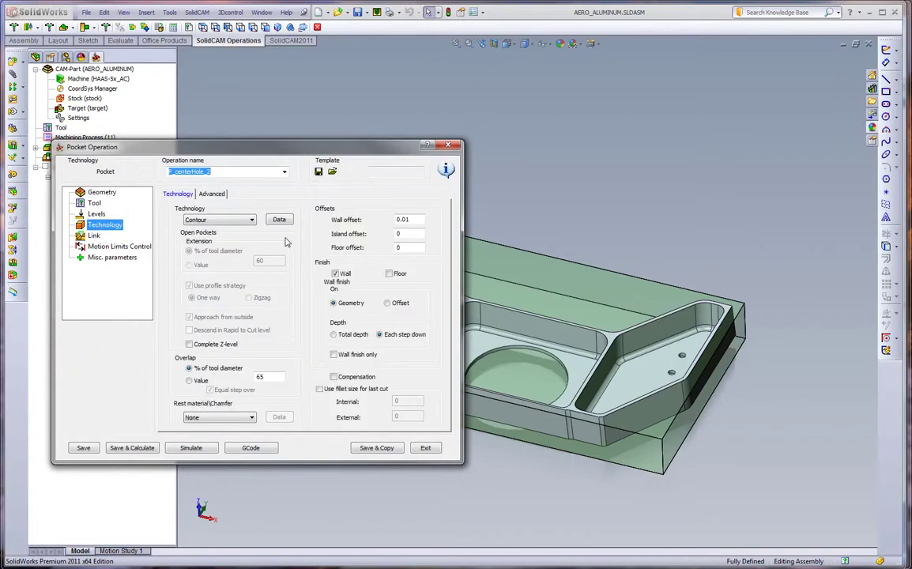
{"action": "left_click", "coordinate": [425, 449]}
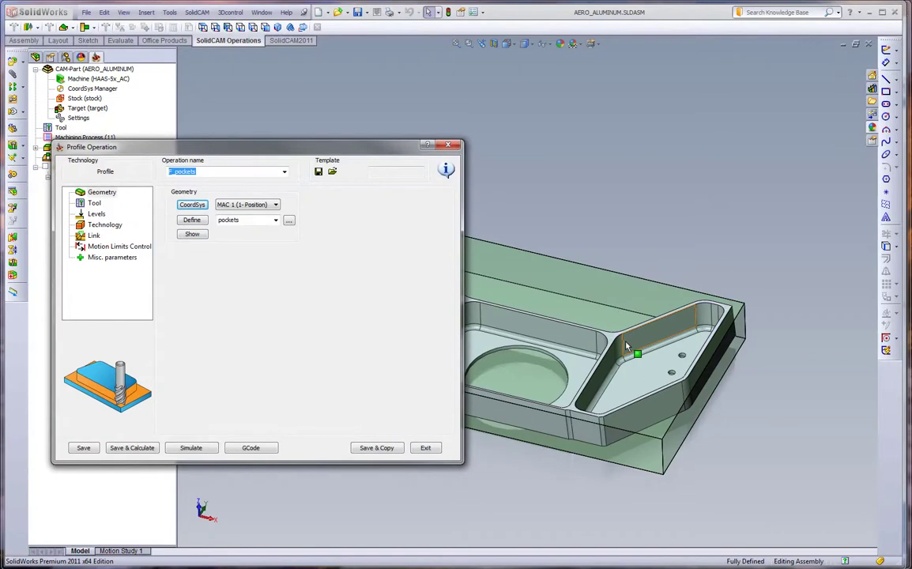
- Review F_pockets' 0.5 inch tool, feeds, levels and technology: 0.005 wall offset, one finish pass
{"action": "left_click", "coordinate": [94, 202]}
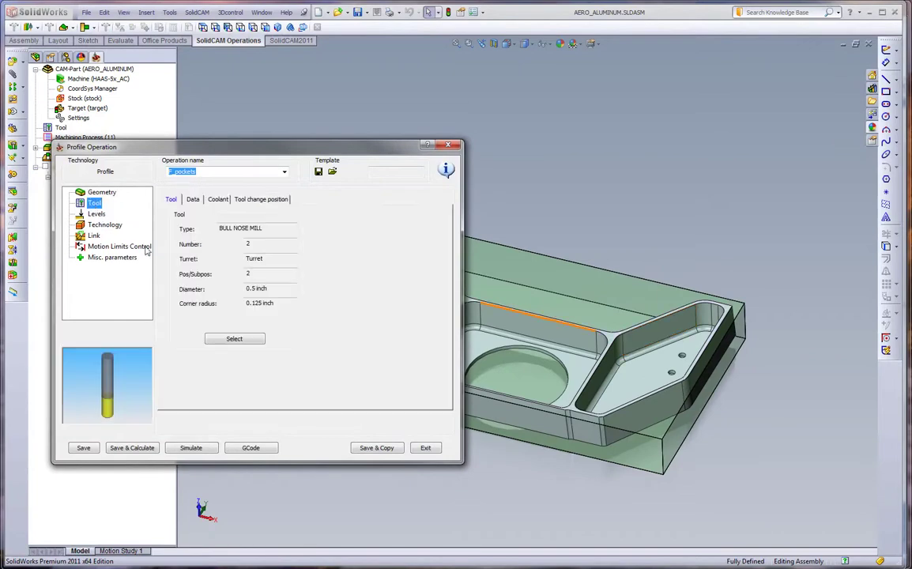
{"action": "left_click", "coordinate": [193, 199]}
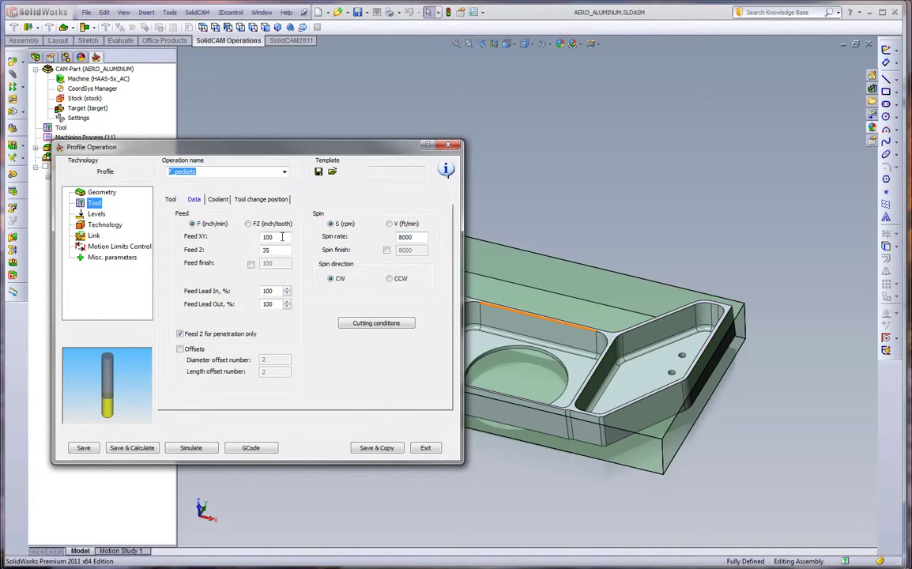
{"action": "left_click", "coordinate": [96, 214]}
{"action": "left_click", "coordinate": [106, 224]}
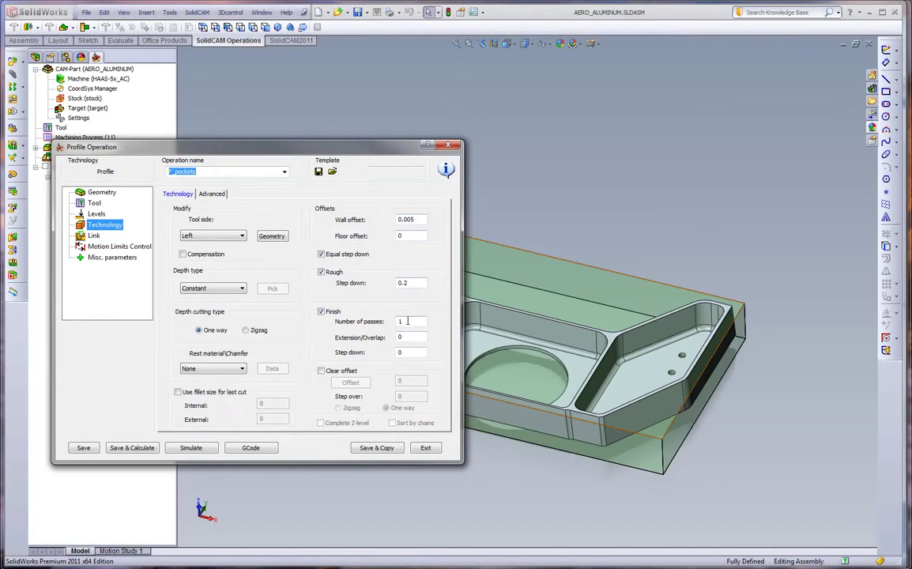
- Start a SolidVerify solid simulation of the F_pockets toolpath
{"action": "left_click", "coordinate": [191, 448]}
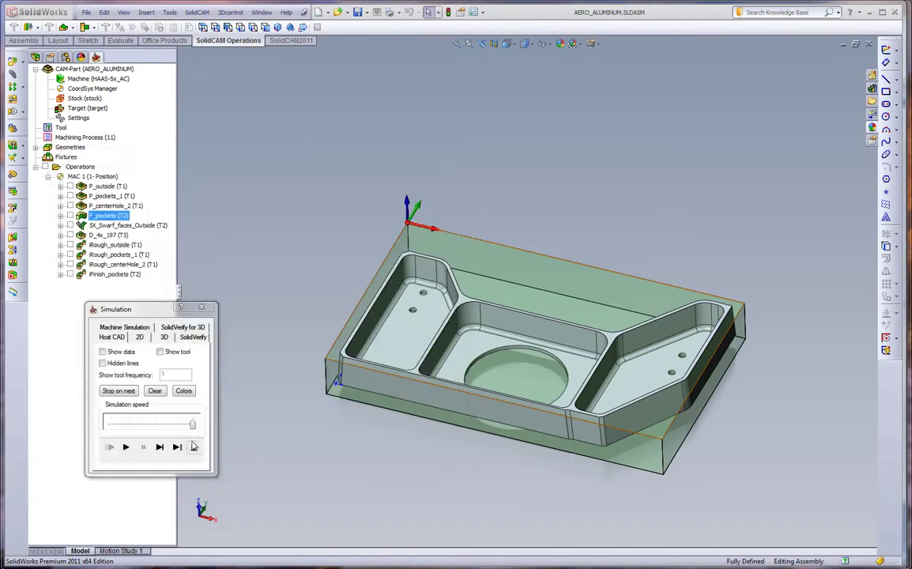
{"action": "left_click", "coordinate": [193, 337]}
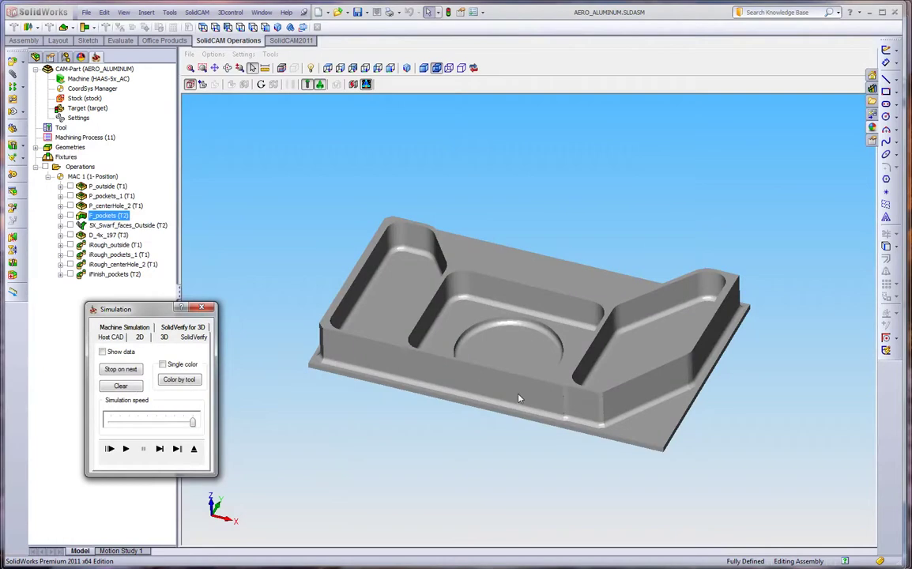
{"action": "scroll", "coordinate": [467, 354], "scroll_direction": "up", "scroll_amount": 3}
{"action": "left_click", "coordinate": [126, 448]}
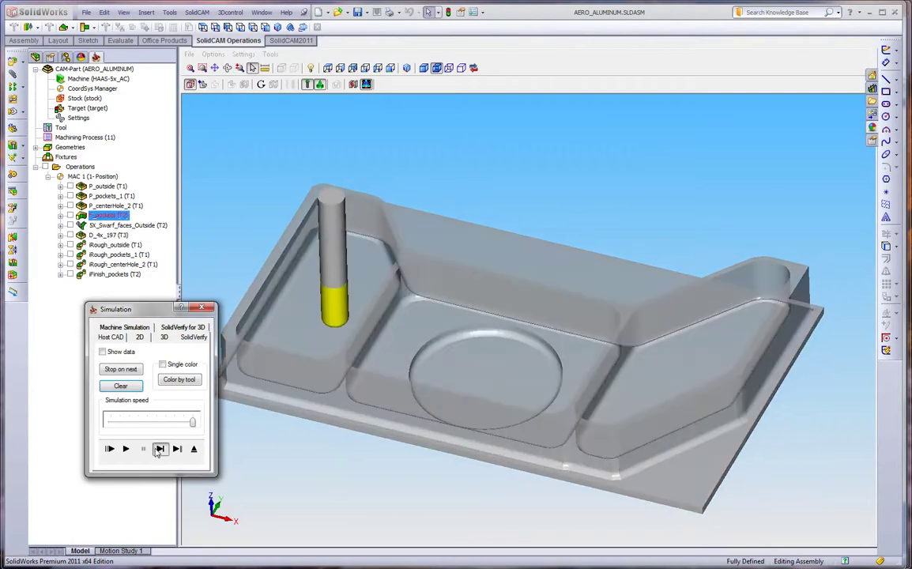
{"action": "middle_click_drag", "start_coordinate": [315, 318], "coordinate": [372, 346]}
{"action": "scroll", "coordinate": [372, 345], "scroll_direction": "up", "scroll_amount": 5}
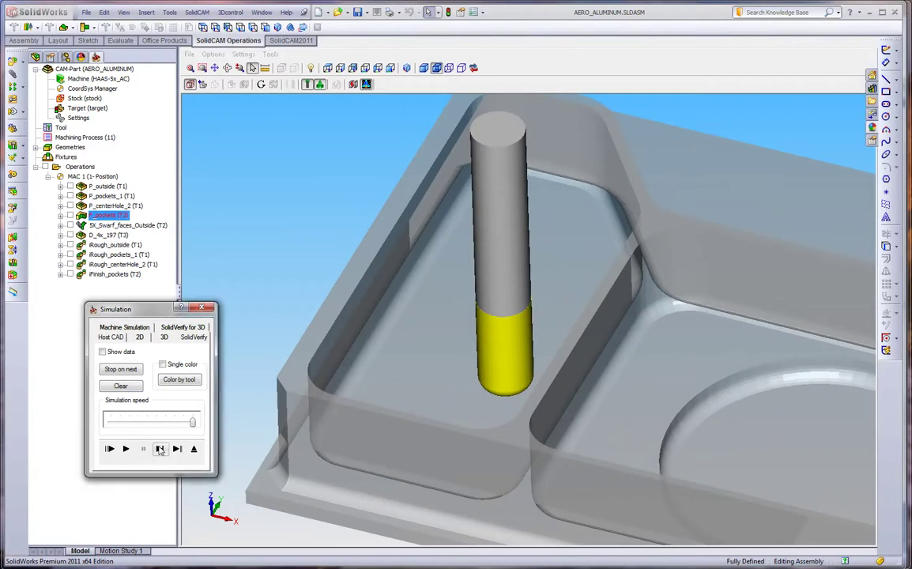
- Step the finishing cut along the pocket wall, viewing from several angles, then close the simulation
{"action": "left_click", "coordinate": [160, 448]}
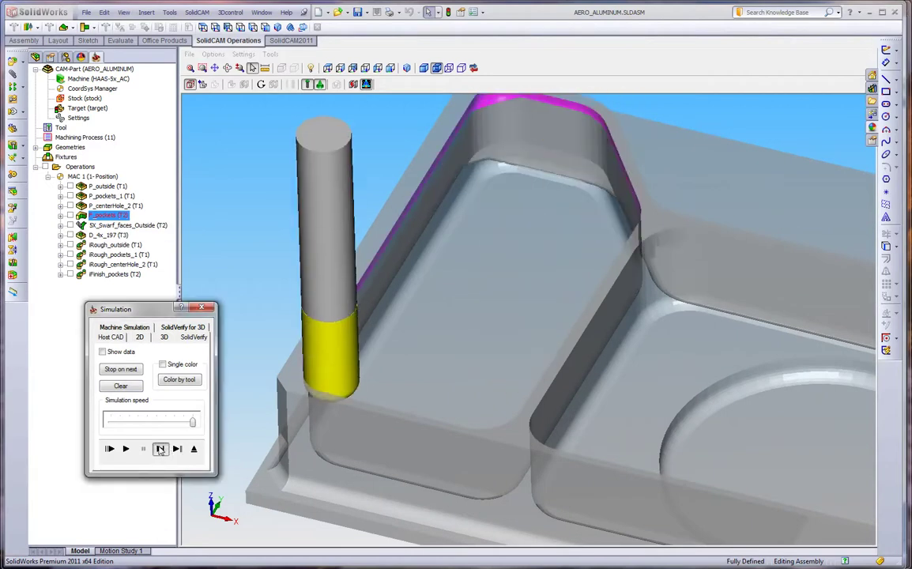
{"action": "left_click", "coordinate": [160, 448]}
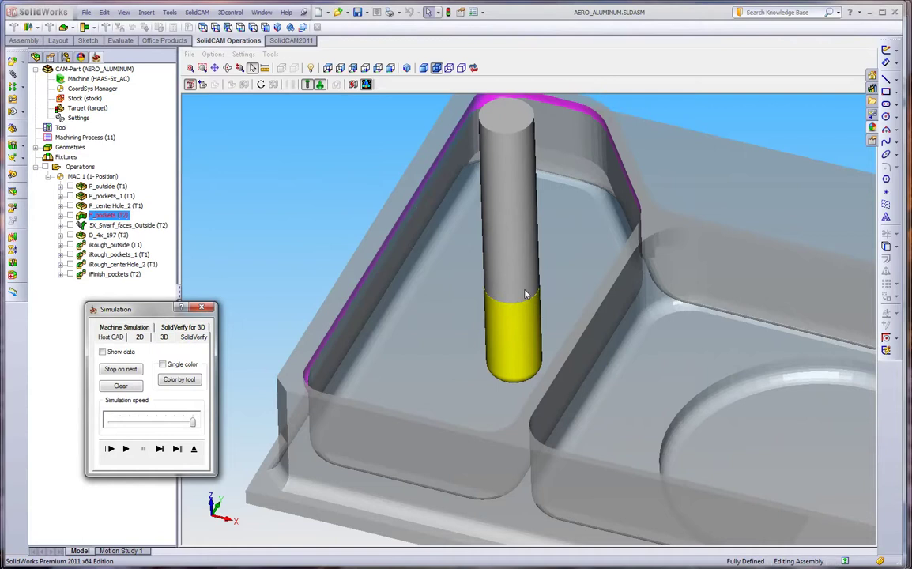
{"action": "middle_click_drag", "start_coordinate": [476, 265], "coordinate": [507, 212]}
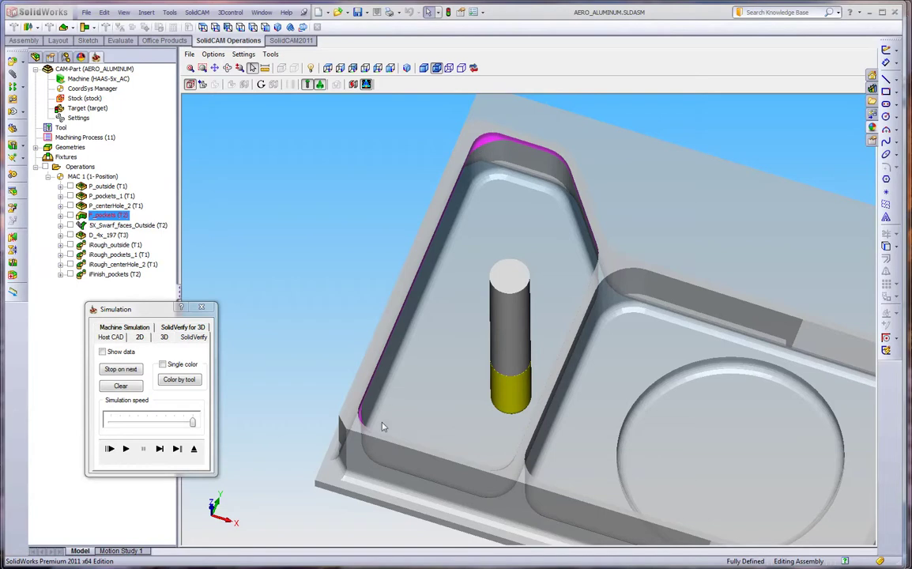
{"action": "middle_click_drag", "start_coordinate": [428, 396], "coordinate": [407, 344]}
{"action": "scroll", "coordinate": [428, 387], "scroll_direction": "up", "scroll_amount": 2}
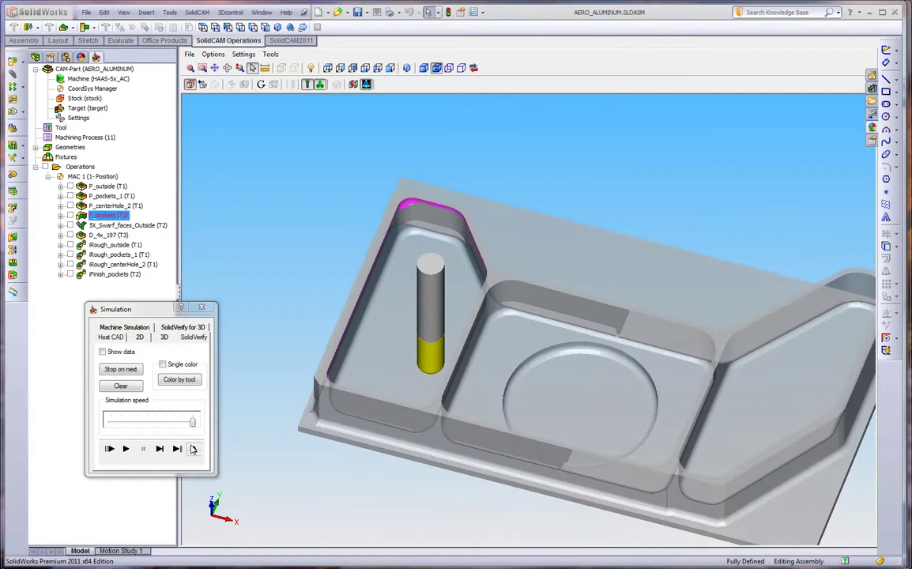
{"action": "key", "text": "Escape"}
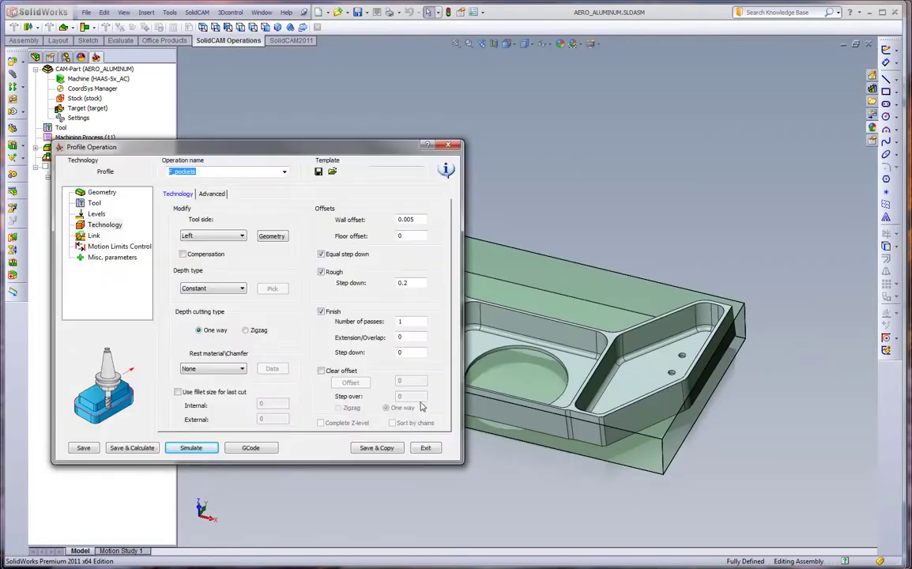
- Exit the F_pockets operation and point out 5X_Swarf_faces_Outside, D_4x_197 and iRough_outside in the tree
{"action": "left_click", "coordinate": [424, 447]}
{"action": "left_click", "coordinate": [127, 227]}
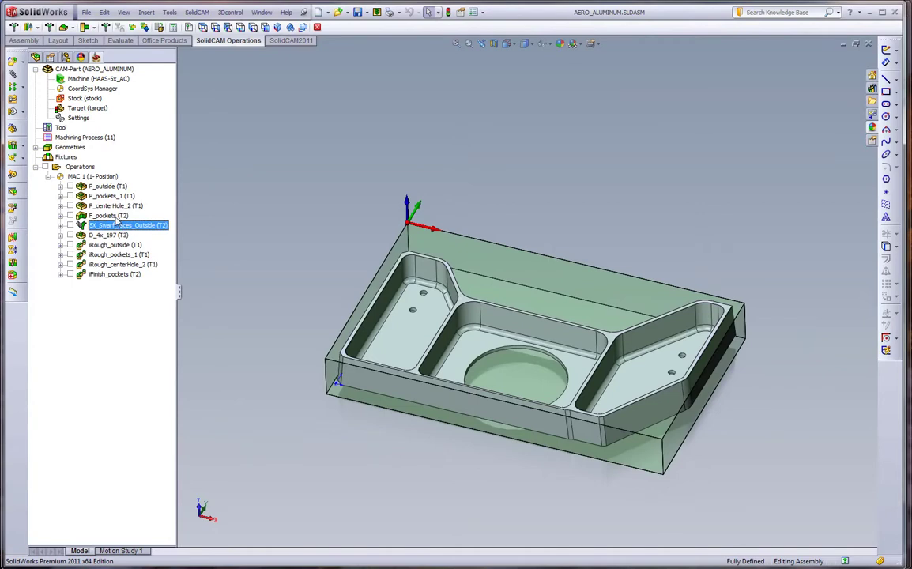
{"action": "left_click", "coordinate": [112, 236]}
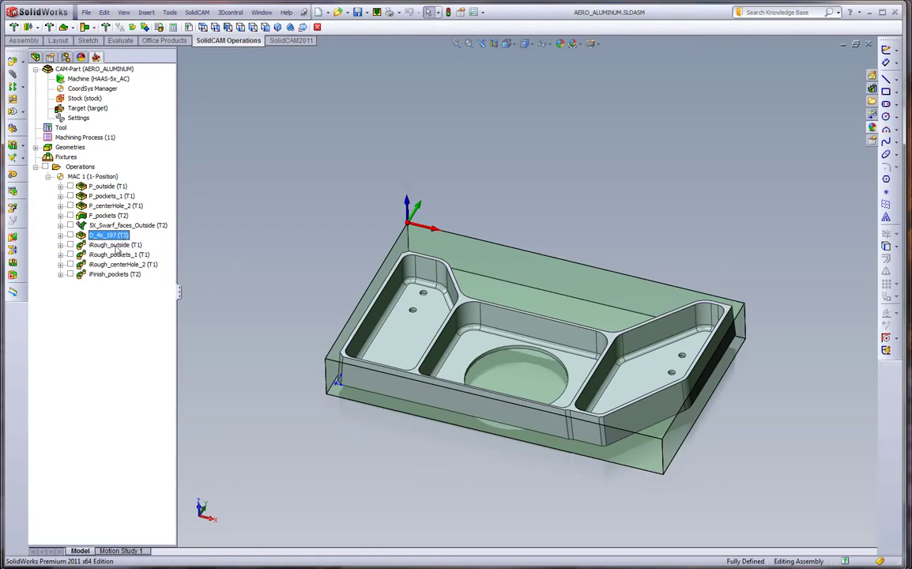
{"action": "left_click", "coordinate": [115, 245]}
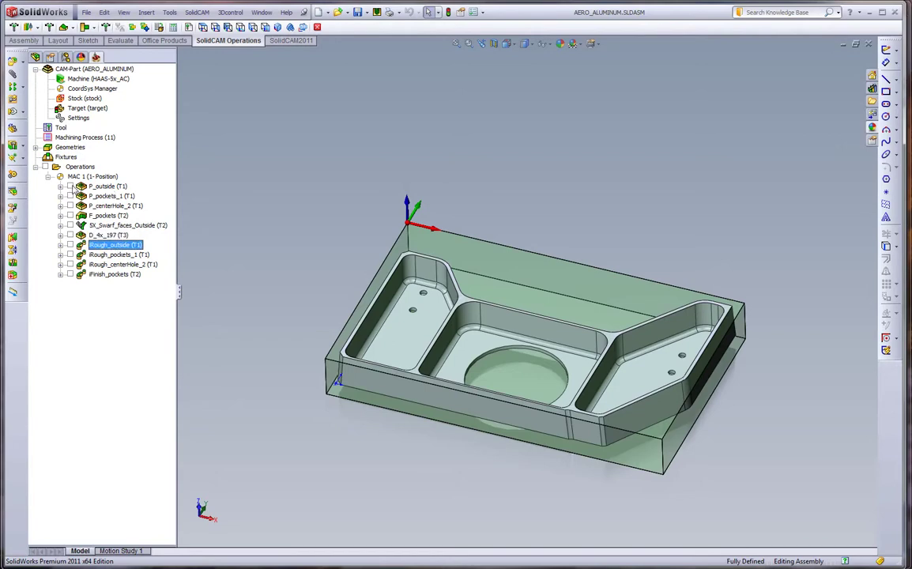
- Show the P_outside toolpath, then swap to the iRough_outside toolpath in a face-on view
{"action": "left_click", "coordinate": [108, 187]}
{"action": "left_click", "coordinate": [70, 185]}
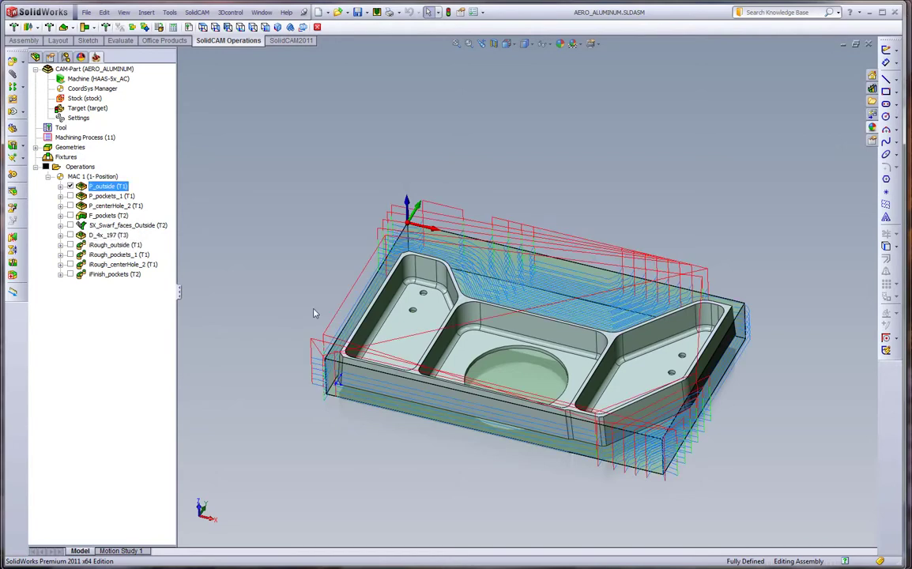
{"action": "middle_click_drag", "start_coordinate": [316, 311], "coordinate": [315, 315]}
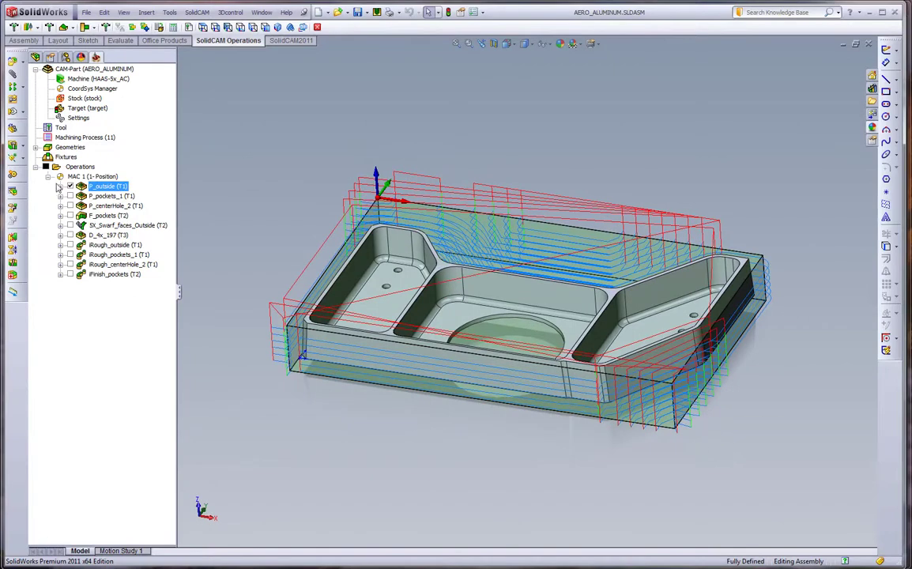
{"action": "left_click", "coordinate": [71, 246]}
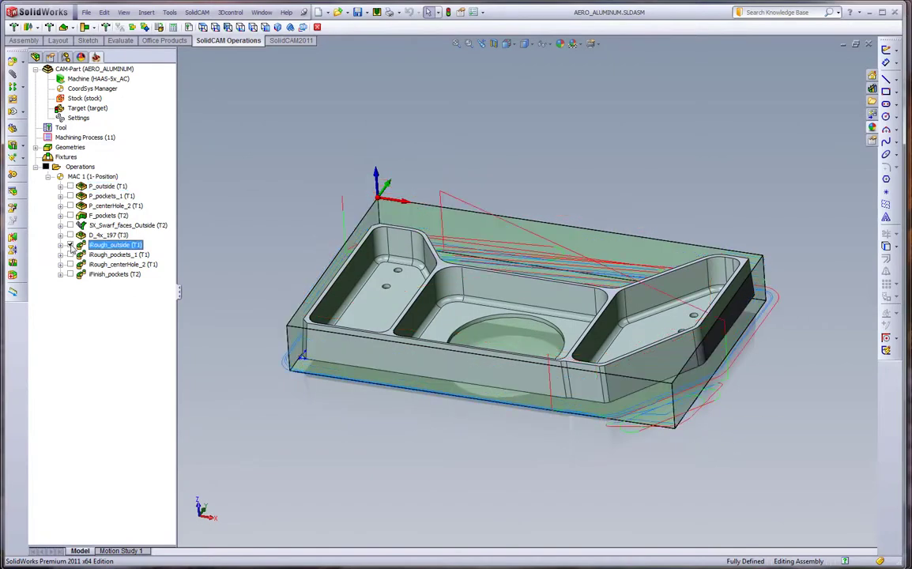
{"action": "key", "text": "ctrl+1"}
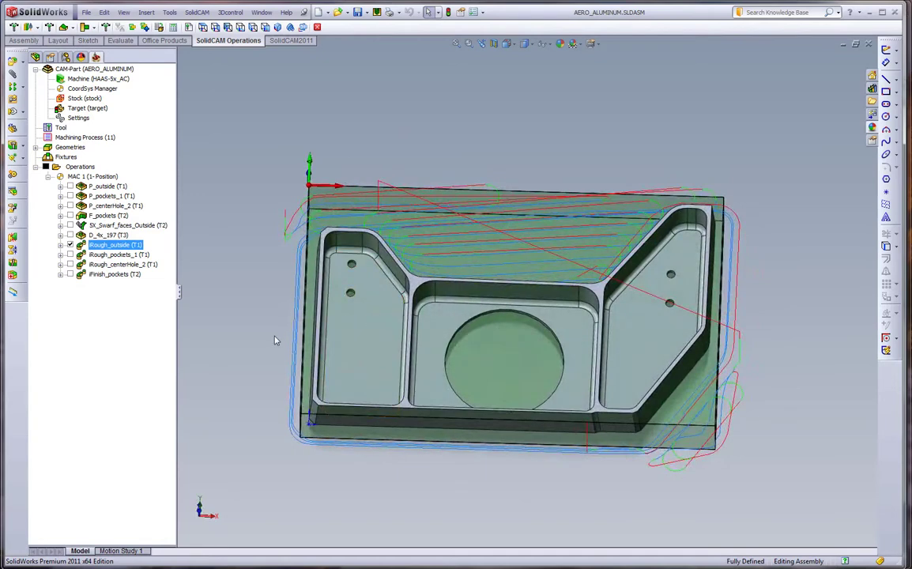
- Hide the iRough_outside toolpath, check its iMachining cutting conditions, close it and select P_pockets_1
{"action": "left_click", "coordinate": [70, 245]}
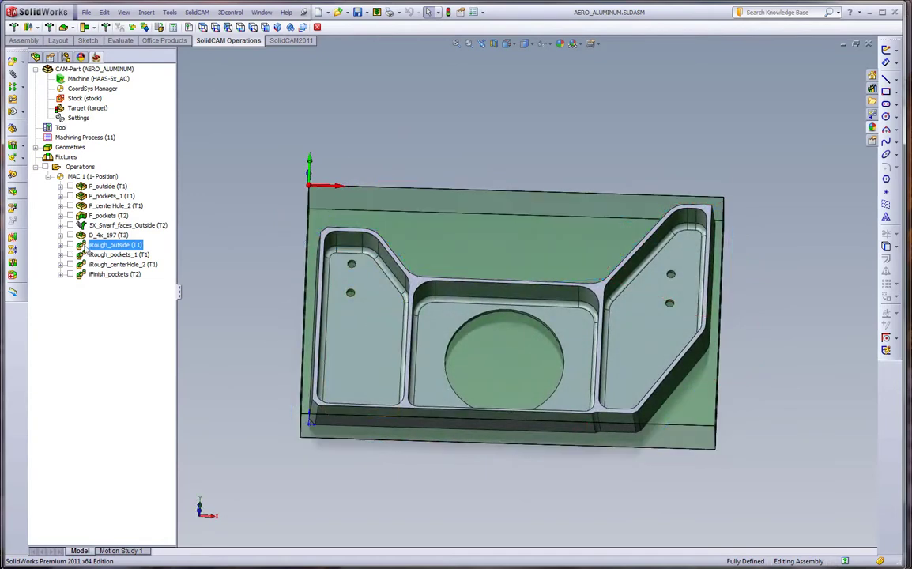
{"action": "double_click", "coordinate": [92, 245]}
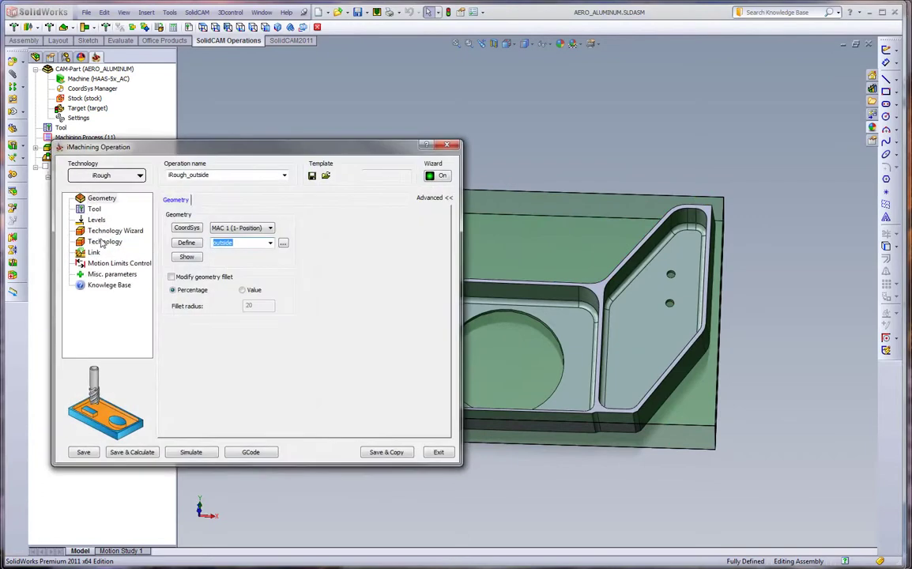
{"action": "left_click", "coordinate": [103, 233]}
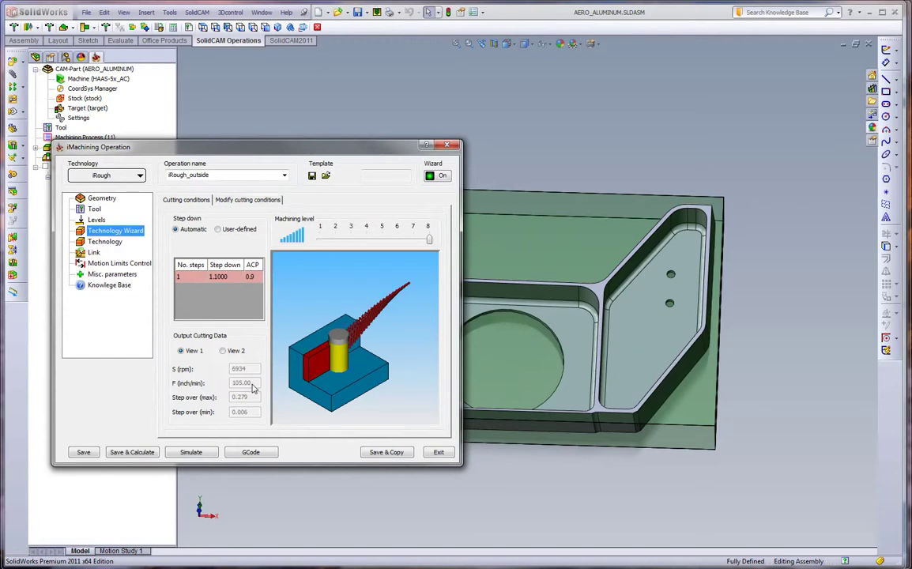
{"action": "left_click", "coordinate": [439, 454]}
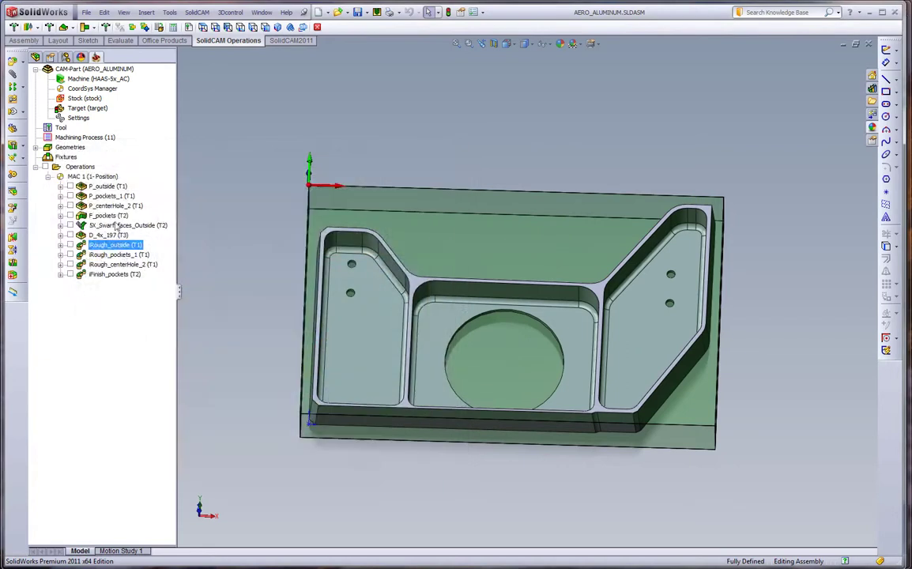
{"action": "left_click", "coordinate": [75, 196]}
{"action": "left_click", "coordinate": [70, 196]}
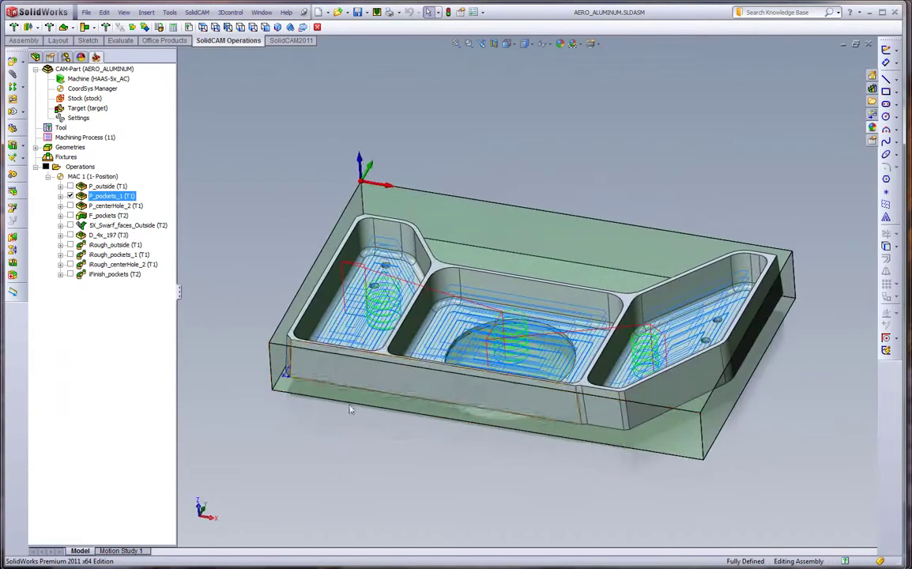
{"action": "left_click", "coordinate": [71, 196]}
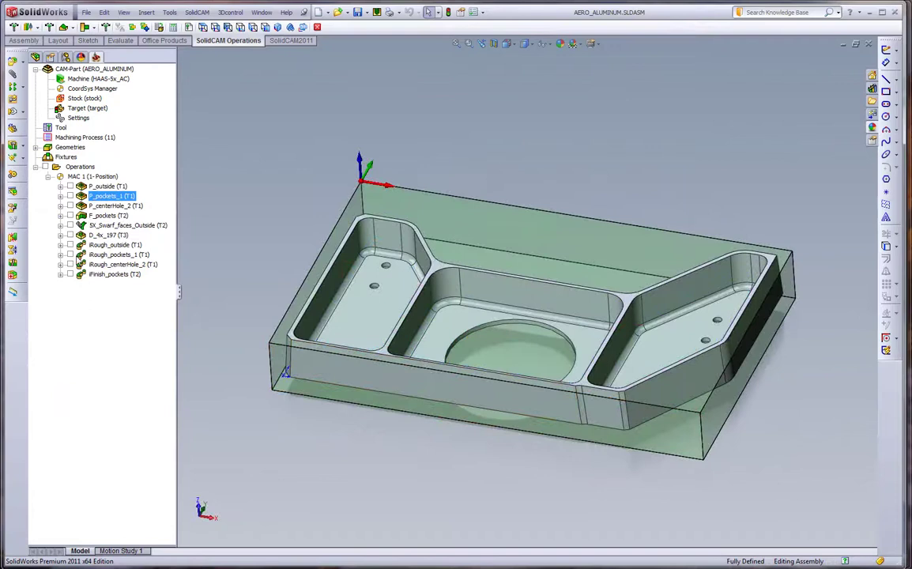
{"action": "left_click", "coordinate": [70, 255]}
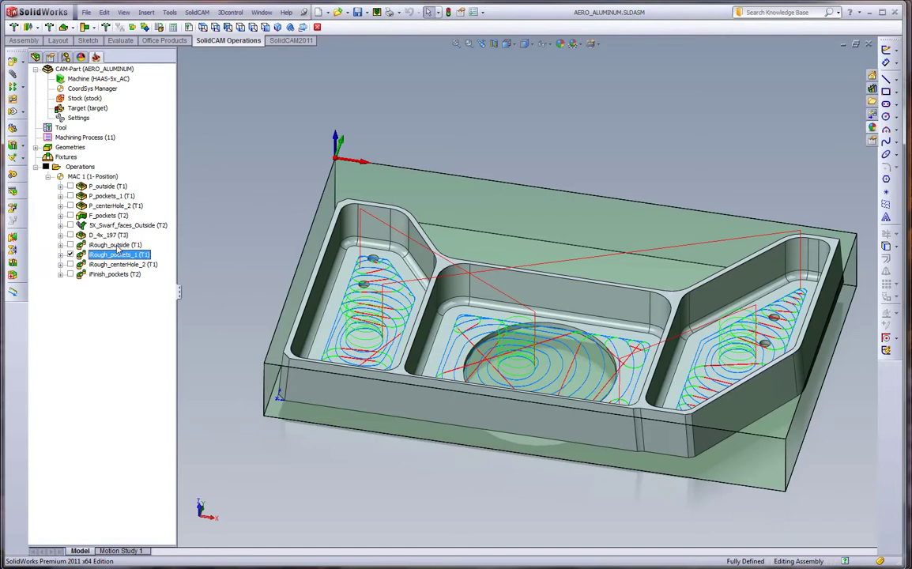
{"action": "left_click", "coordinate": [70, 255]}
{"action": "left_click", "coordinate": [92, 265]}
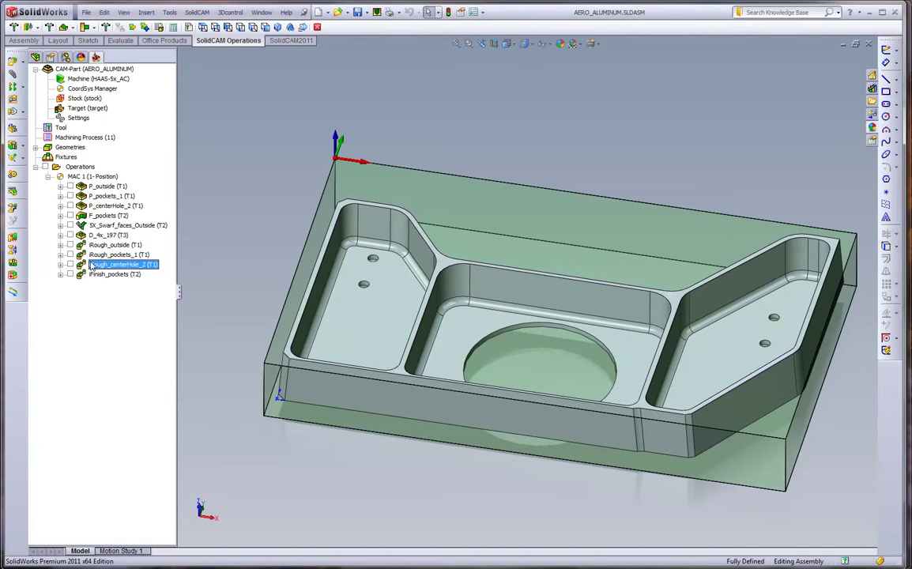
{"action": "left_click", "coordinate": [69, 265]}
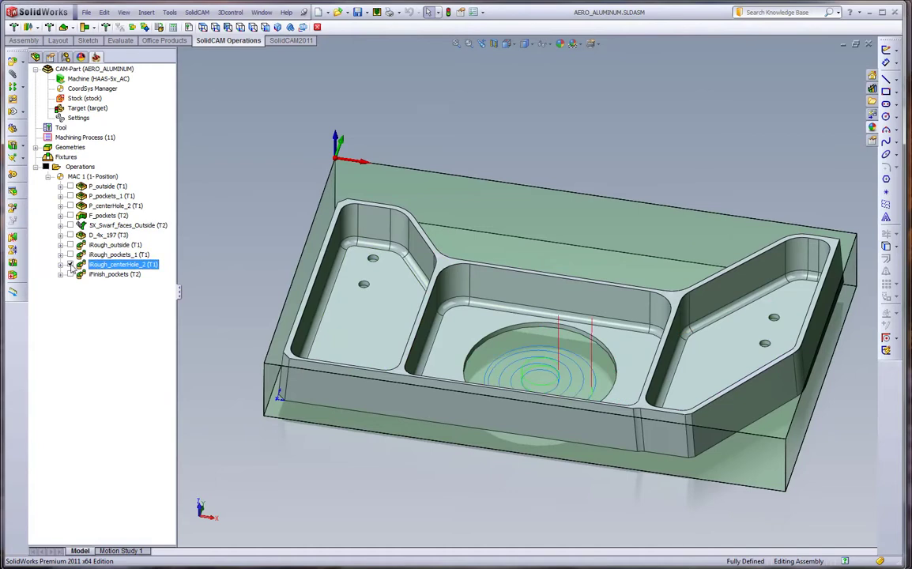
{"action": "middle_click_drag", "start_coordinate": [181, 455], "coordinate": [248, 303]}
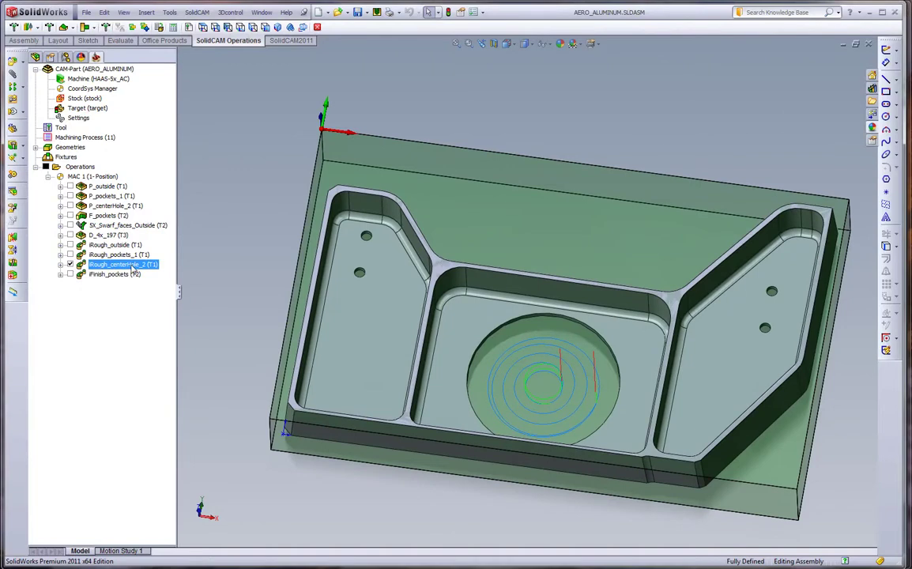
{"action": "left_click", "coordinate": [70, 266]}
{"action": "left_click", "coordinate": [76, 216]}
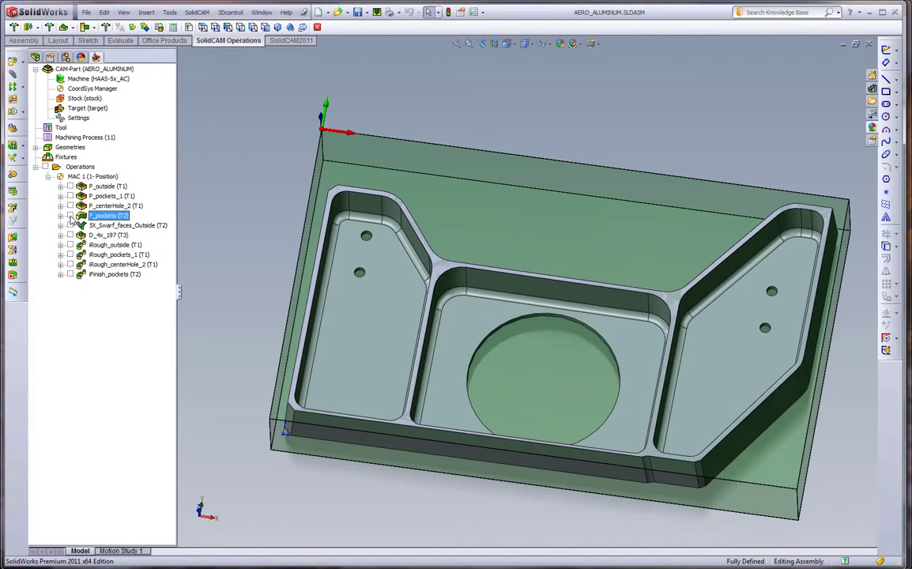
{"action": "left_click", "coordinate": [70, 216]}
{"action": "middle_click_drag", "start_coordinate": [250, 248], "coordinate": [261, 253]}
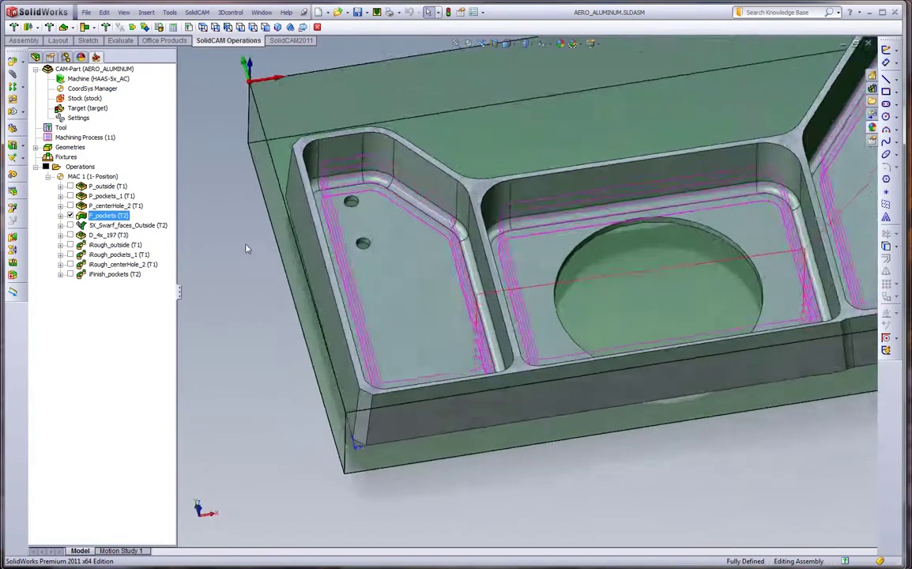
{"action": "scroll", "coordinate": [482, 321], "scroll_direction": "down", "scroll_amount": 8}
{"action": "scroll", "coordinate": [573, 316], "scroll_direction": "up", "scroll_amount": 4}
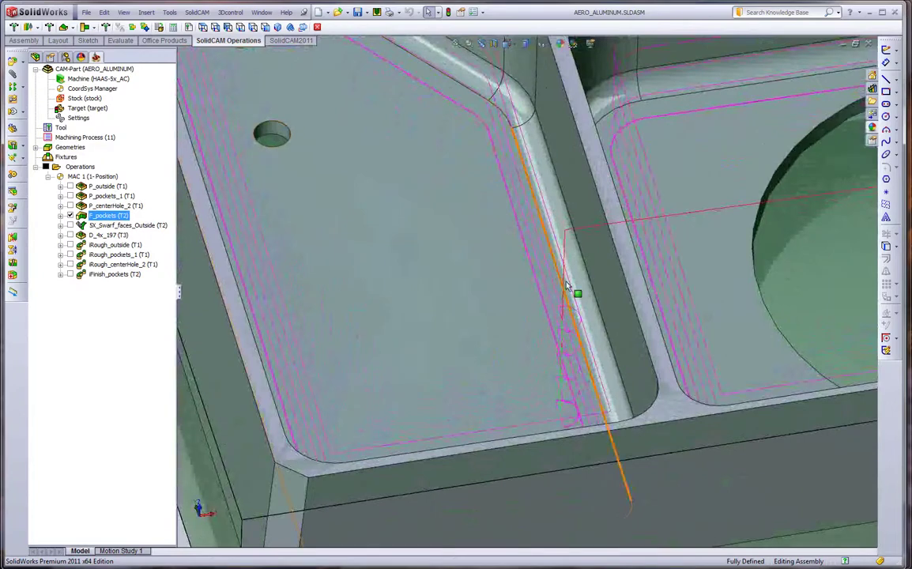
{"action": "scroll", "coordinate": [537, 198], "scroll_direction": "down", "scroll_amount": 6}
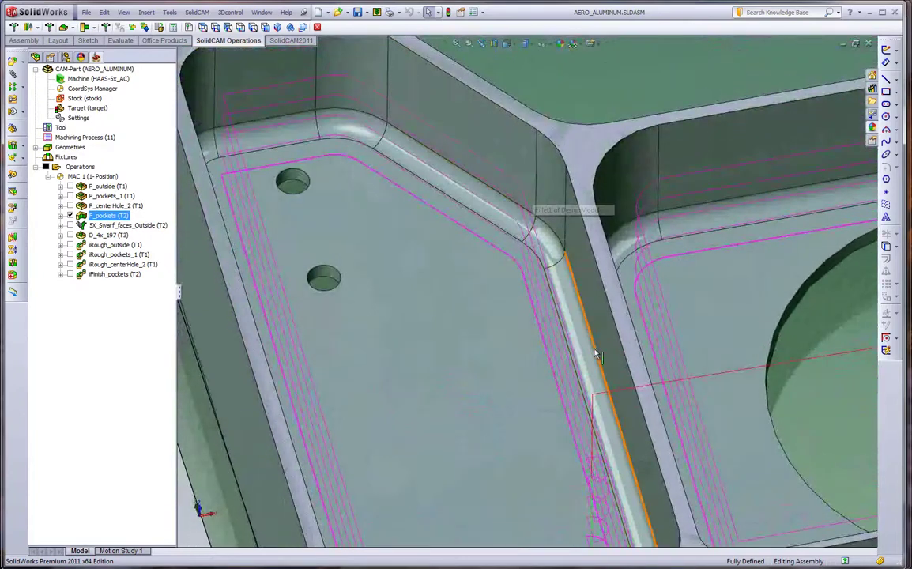
{"action": "middle_click_drag", "start_coordinate": [597, 354], "coordinate": [596, 354]}
{"action": "scroll", "coordinate": [597, 353], "scroll_direction": "up", "scroll_amount": 6}
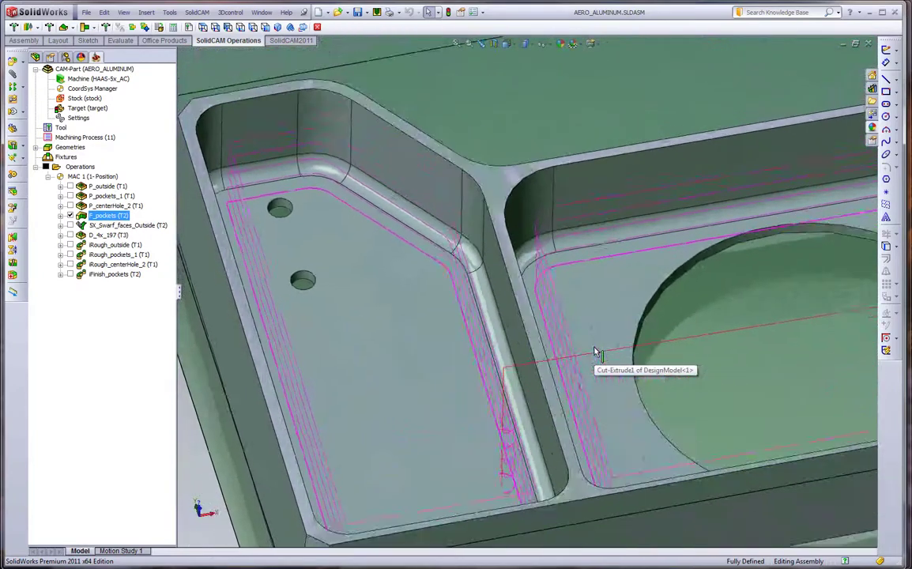
{"action": "scroll", "coordinate": [589, 351], "scroll_direction": "down", "scroll_amount": 4}
{"action": "left_click", "coordinate": [69, 215]}
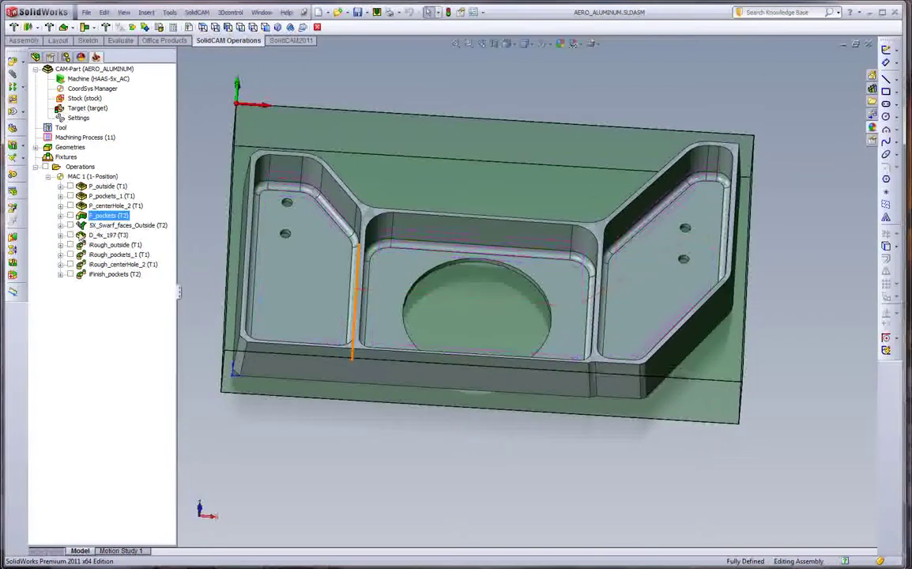
- Open iFinish_pockets and review its Technology parameters and iRest Data parent iRough_pockets_1
{"action": "double_click", "coordinate": [101, 273]}
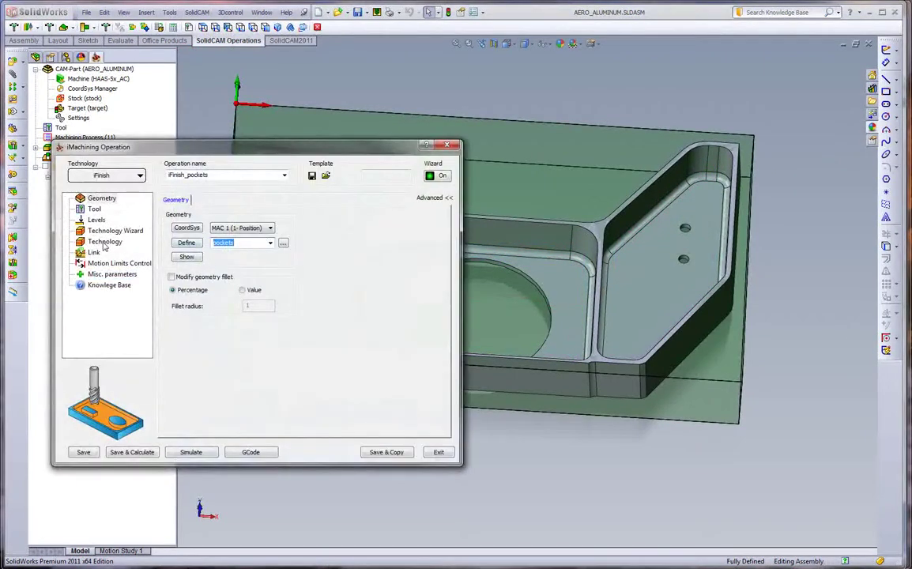
{"action": "left_click", "coordinate": [105, 242]}
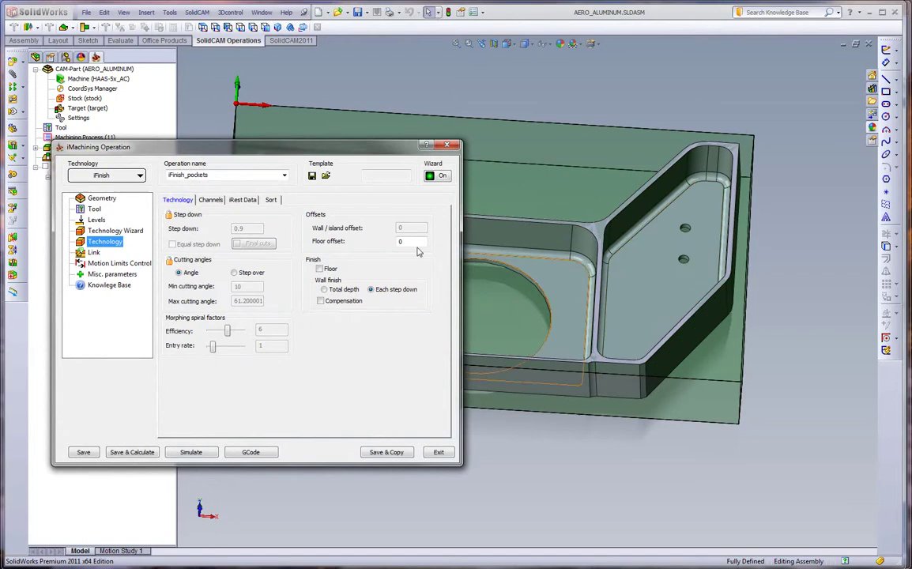
{"action": "left_click", "coordinate": [243, 200]}
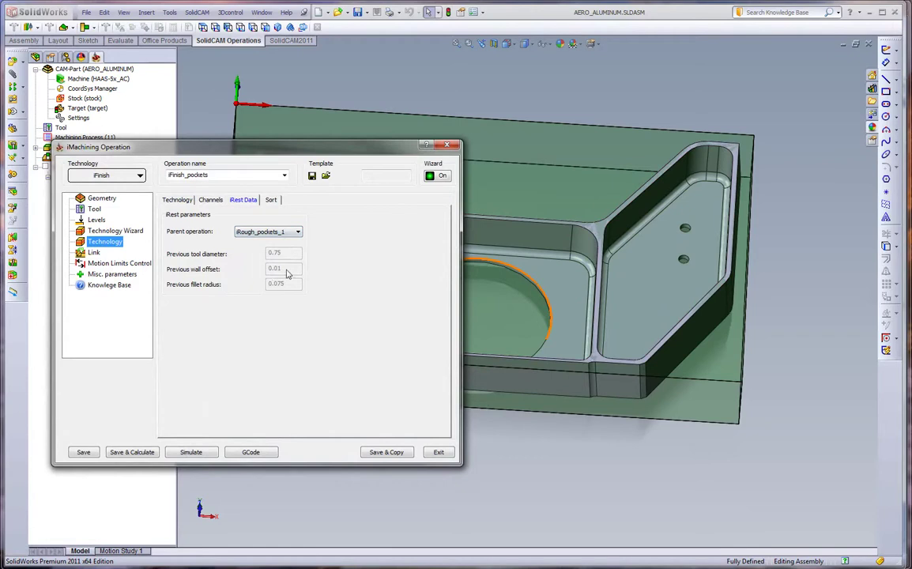
{"action": "left_click", "coordinate": [175, 200]}
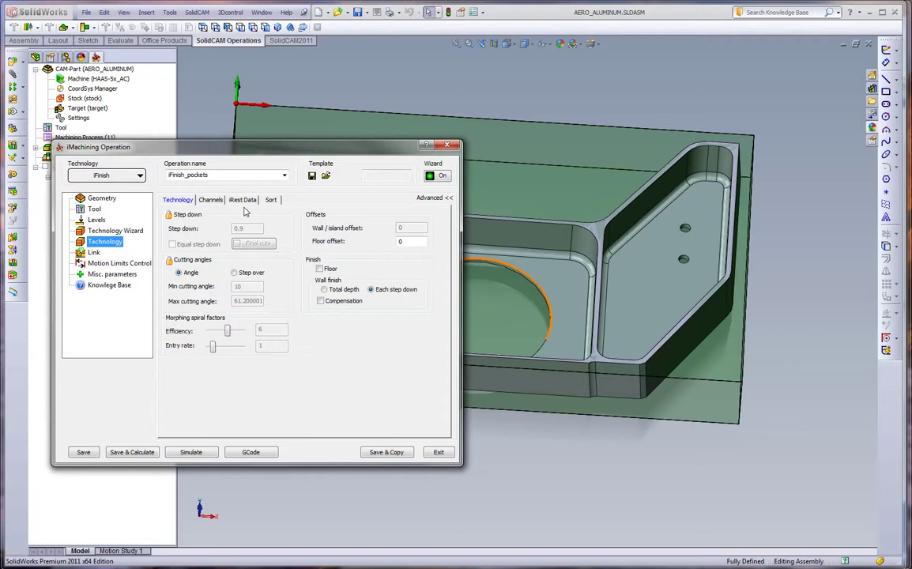
- Play the iFinish_pockets simulation, zooming into the pocket corners, then return to isometric view
{"action": "left_click", "coordinate": [202, 448]}
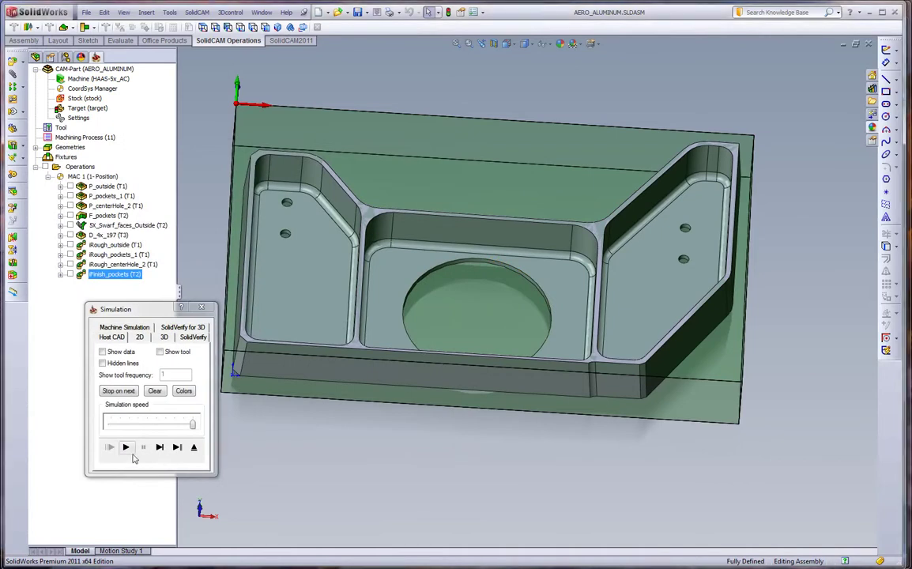
{"action": "left_click", "coordinate": [126, 448]}
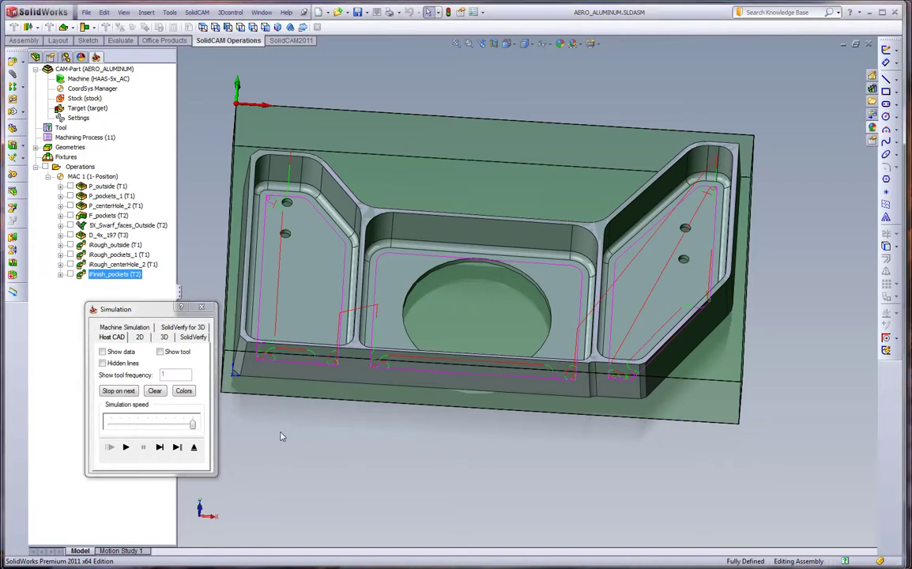
{"action": "scroll", "coordinate": [281, 404], "scroll_direction": "down", "scroll_amount": 10}
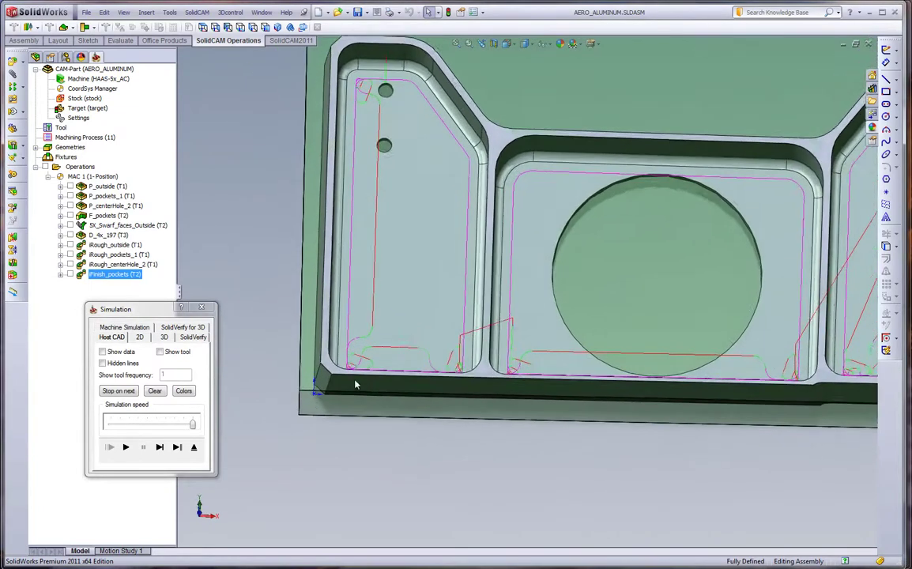
{"action": "scroll", "coordinate": [366, 385], "scroll_direction": "down", "scroll_amount": 5}
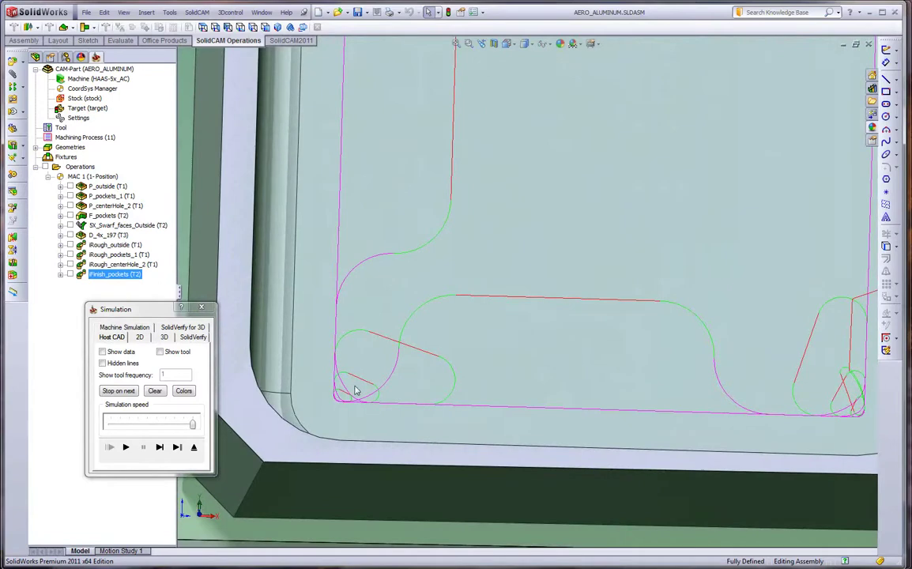
{"action": "scroll", "coordinate": [698, 401], "scroll_direction": "up", "scroll_amount": 5}
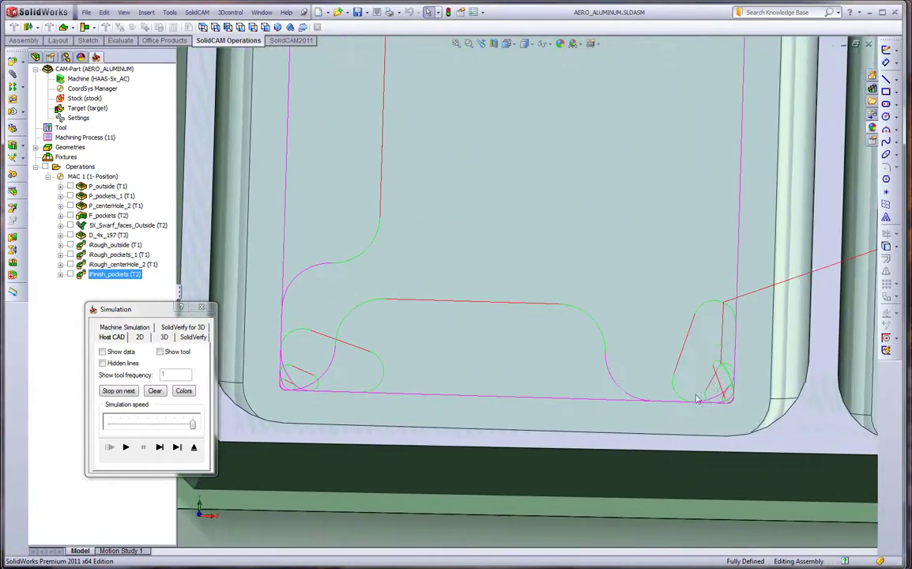
{"action": "scroll", "coordinate": [684, 393], "scroll_direction": "up", "scroll_amount": 4}
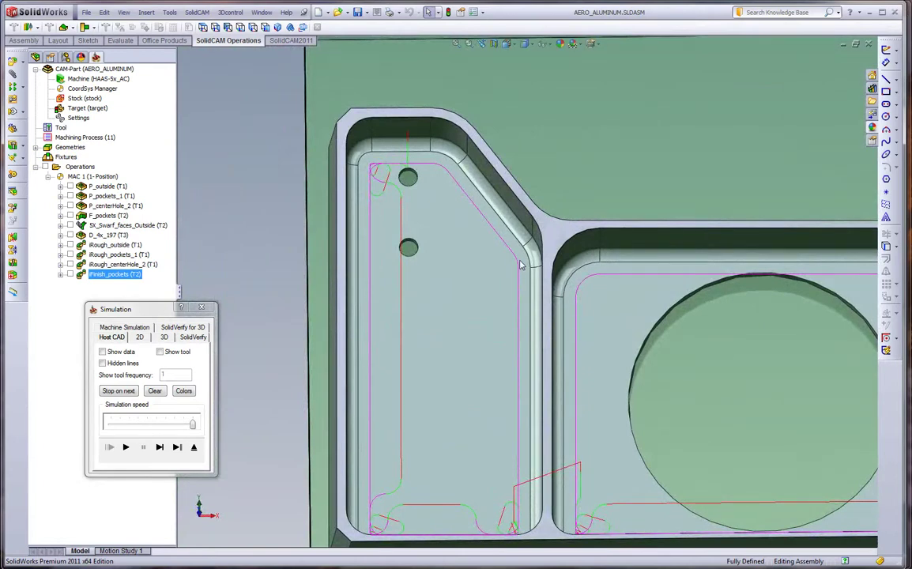
{"action": "scroll", "coordinate": [529, 301], "scroll_direction": "up", "scroll_amount": 5}
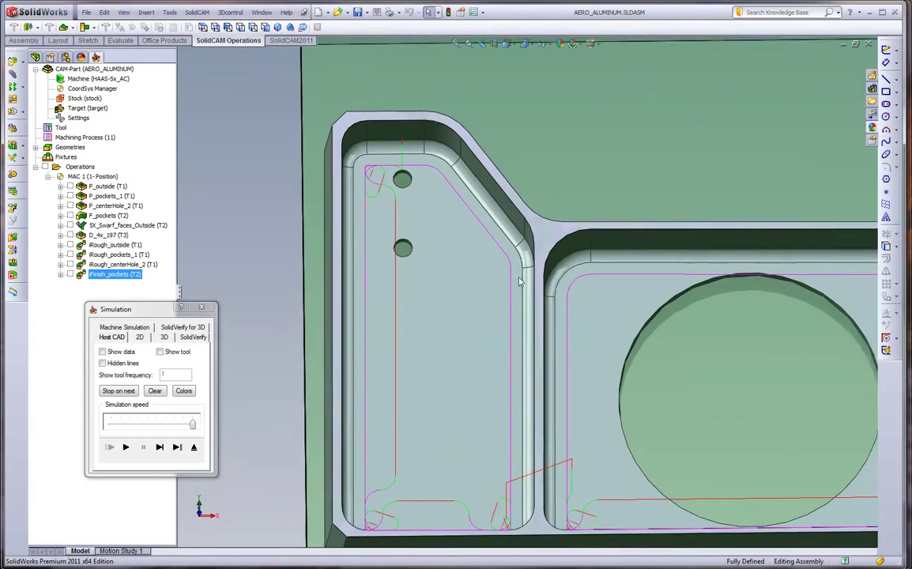
{"action": "key", "text": "ctrl+7"}
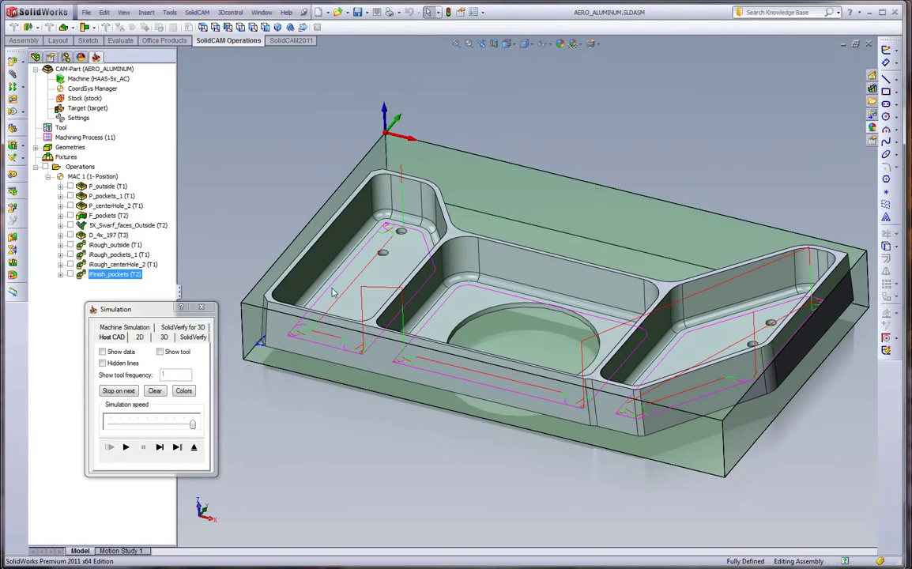
- Move the three iRough operations and iFinish_pockets above 5X_Swarf_faces_Outside
{"action": "key", "text": "Left"}
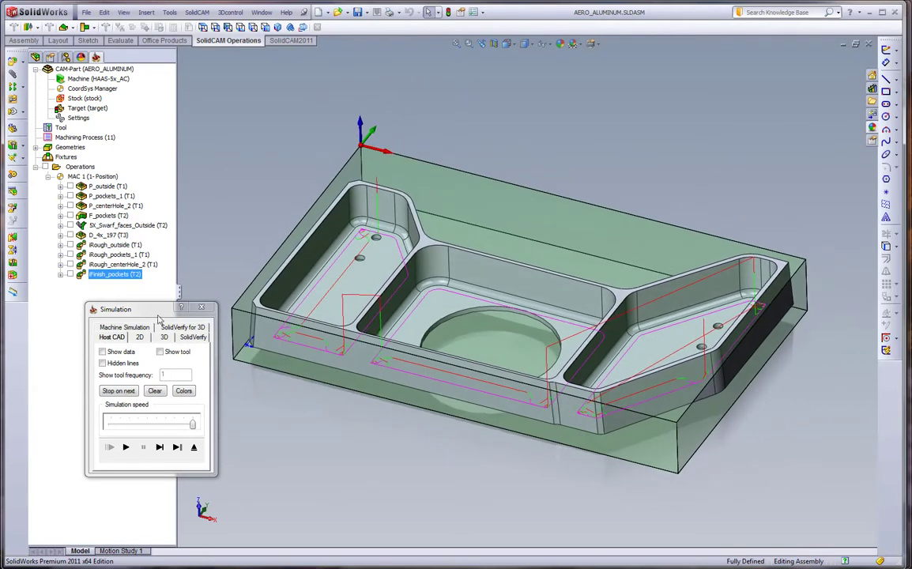
{"action": "double_click", "coordinate": [135, 274]}
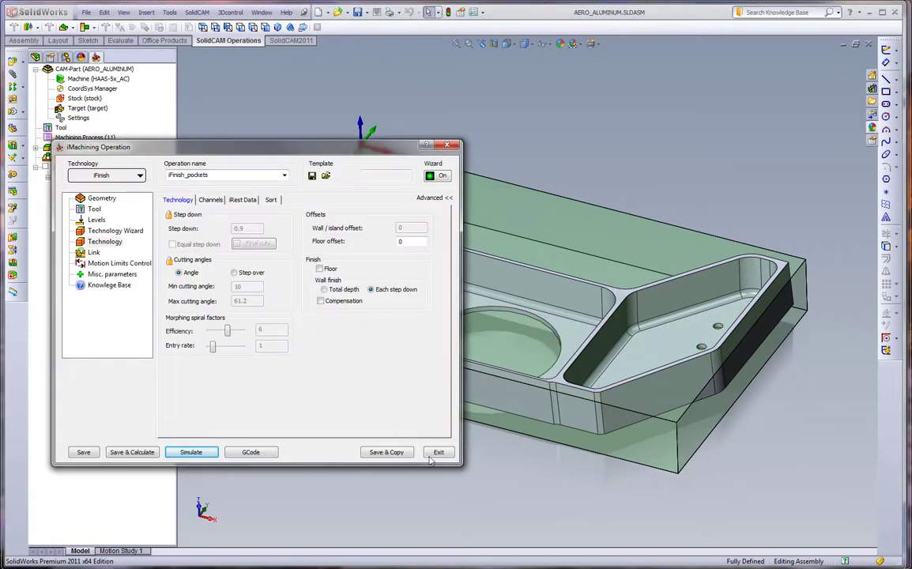
{"action": "left_click", "coordinate": [437, 454]}
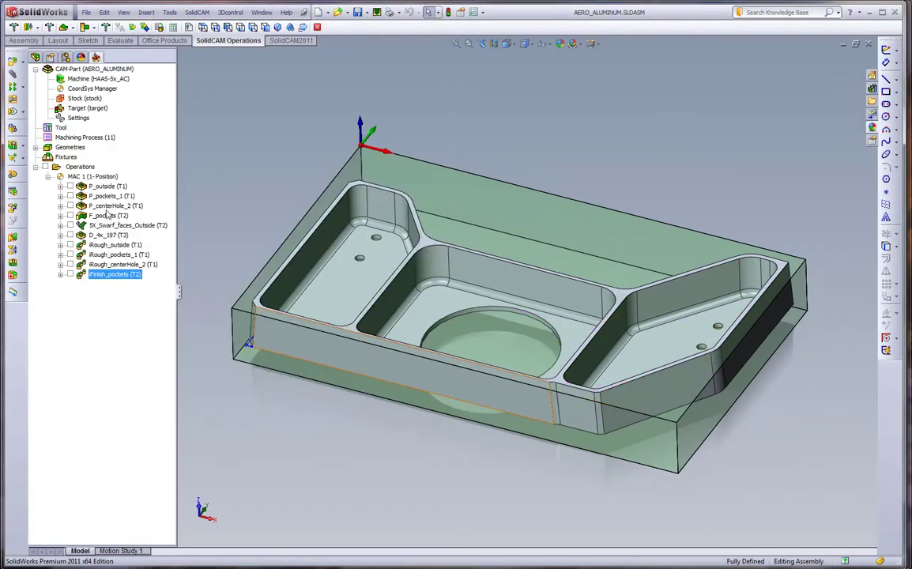
{"action": "left_click", "coordinate": [115, 245]}
{"action": "left_click", "coordinate": [123, 264], "text": "shift"}
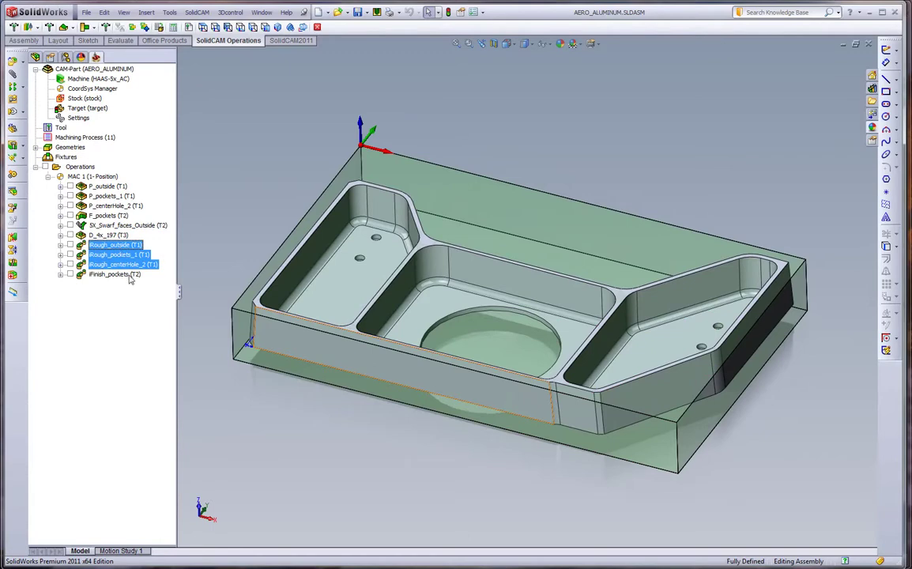
{"action": "left_click", "coordinate": [127, 274], "text": "ctrl"}
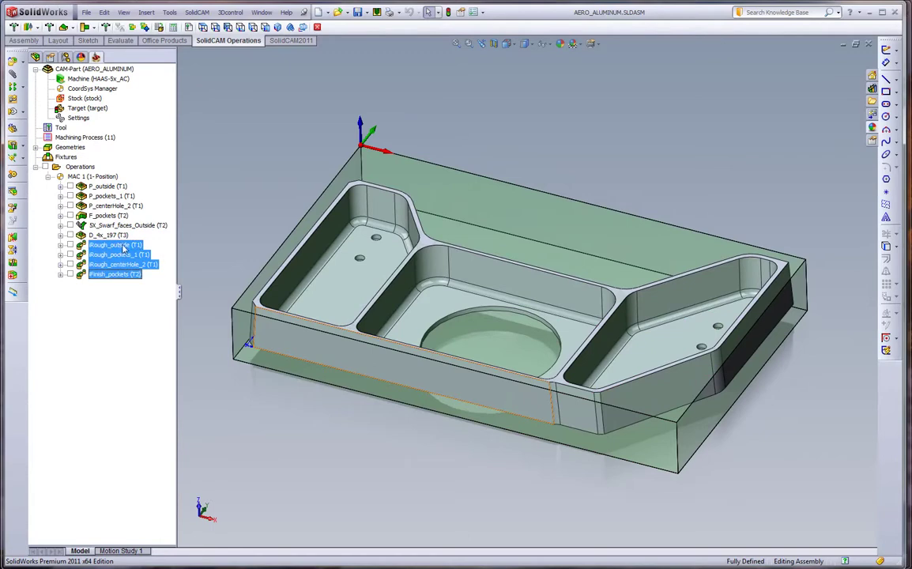
{"action": "left_click_drag", "start_coordinate": [123, 249], "coordinate": [122, 277]}
{"action": "left_click", "coordinate": [111, 189], "text": "shift"}
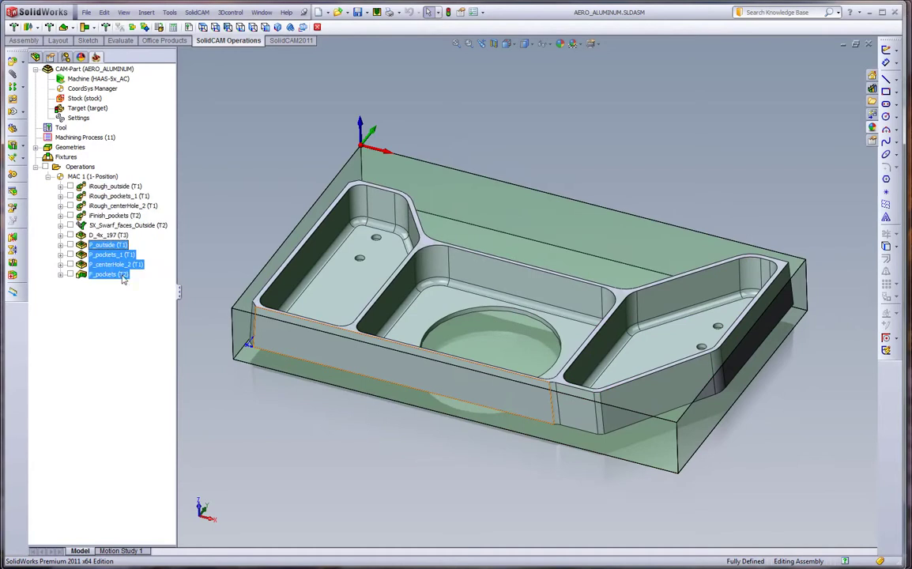
- Select operations iRough_outside through D_4x_197 and bring up their context menu
{"action": "left_click", "coordinate": [102, 188]}
{"action": "left_click", "coordinate": [111, 235], "text": "shift"}
{"action": "right_click", "coordinate": [115, 233]}
- Start the simulation in SolidVerify mode with the target part shown through the stock
{"action": "left_click", "coordinate": [165, 343]}
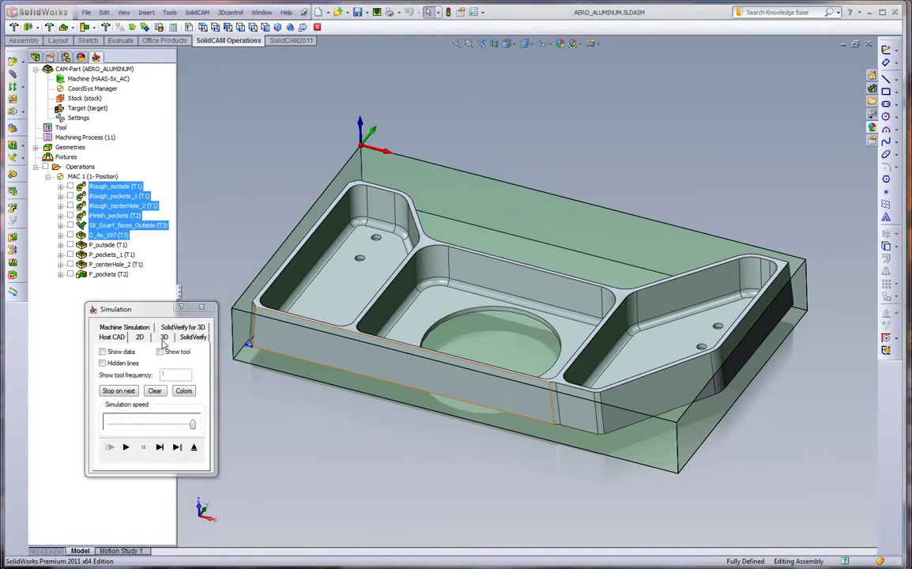
{"action": "left_click", "coordinate": [190, 337]}
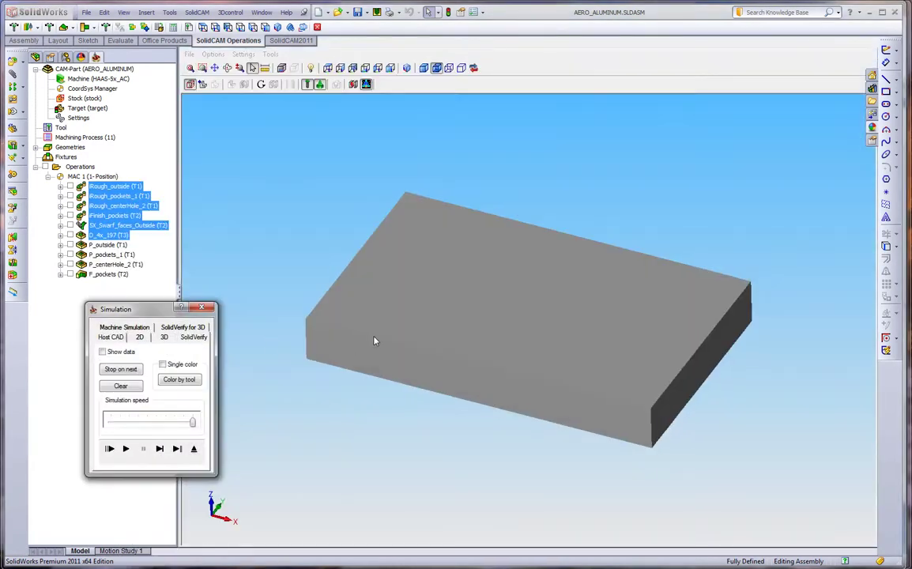
{"action": "left_click", "coordinate": [159, 449]}
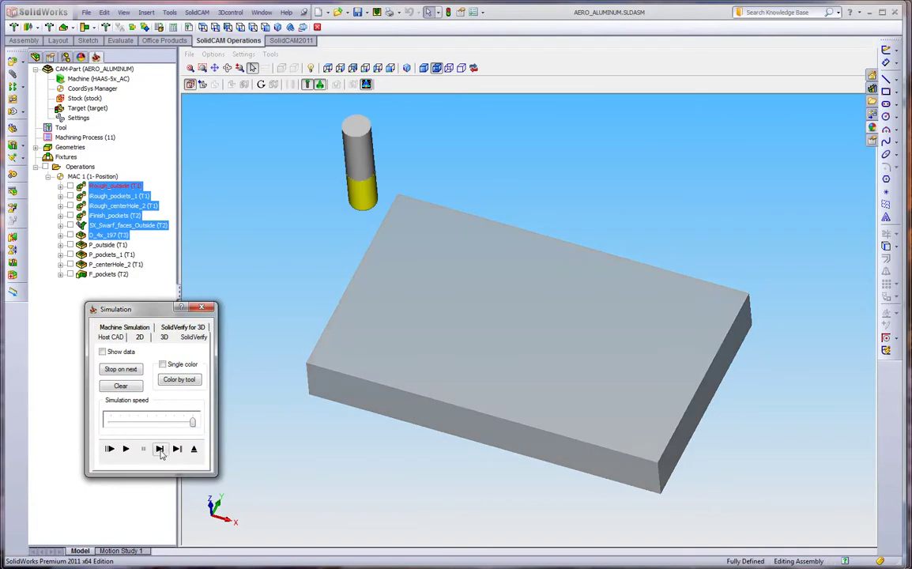
{"action": "left_click", "coordinate": [203, 84]}
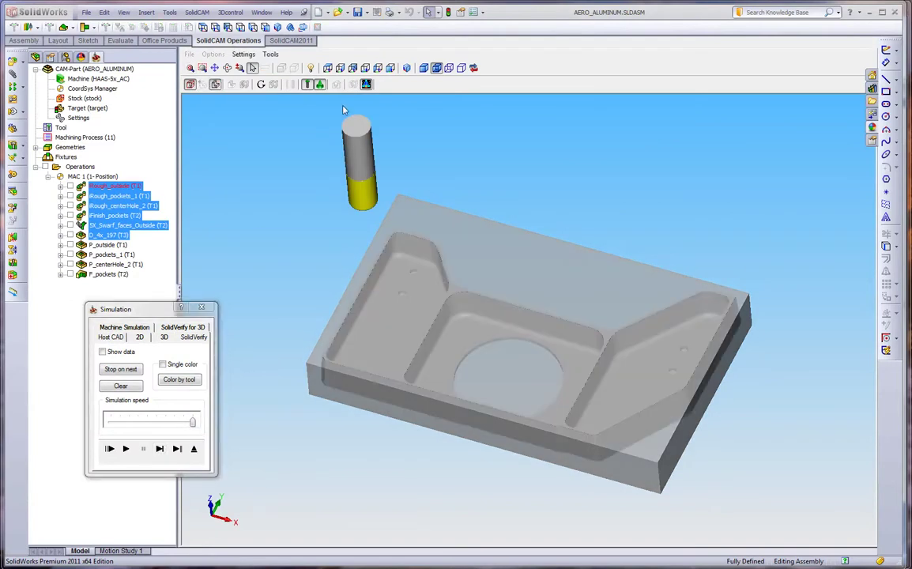
- Run the roughing of the outside, three pockets and centre hole at maximum speed
{"action": "left_click_drag", "start_coordinate": [192, 423], "coordinate": [183, 422]}
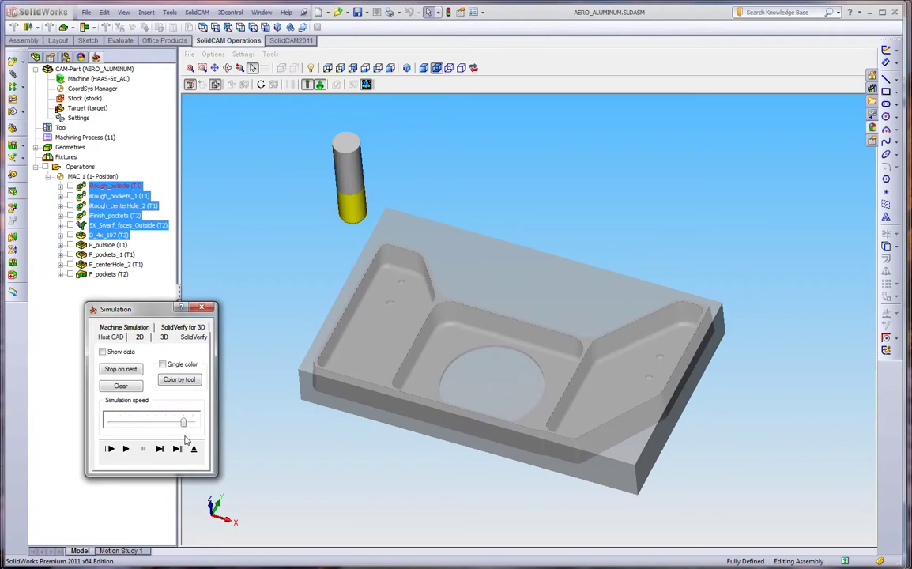
{"action": "left_click", "coordinate": [178, 449]}
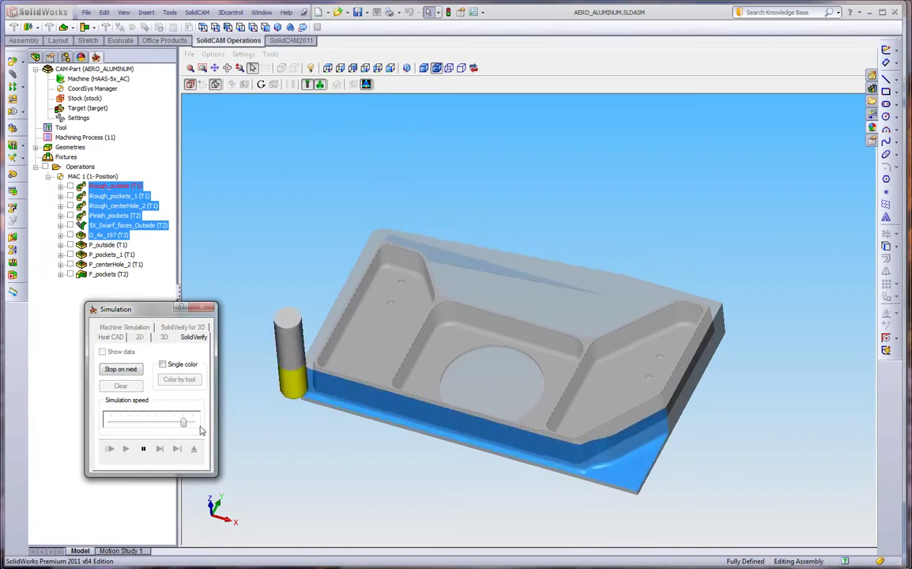
{"action": "left_click", "coordinate": [190, 425]}
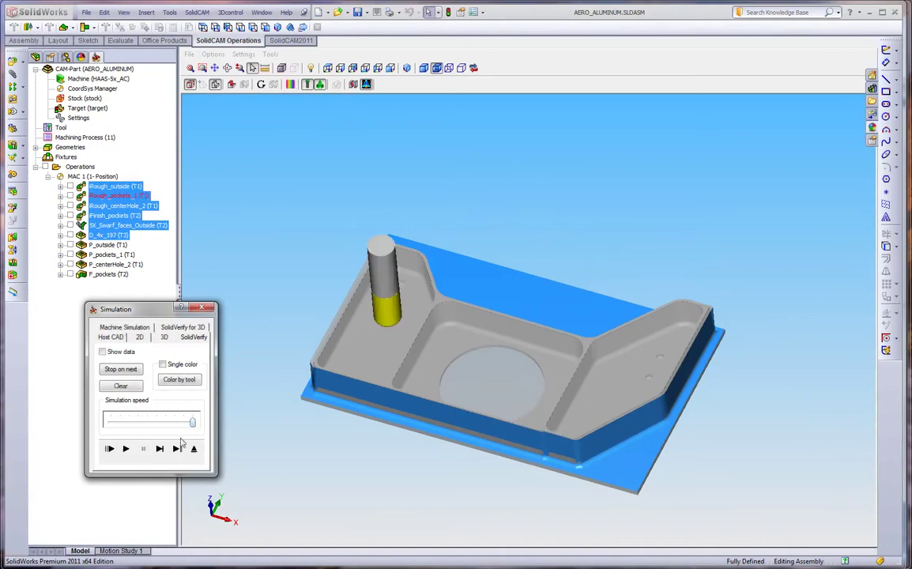
{"action": "left_click", "coordinate": [177, 449]}
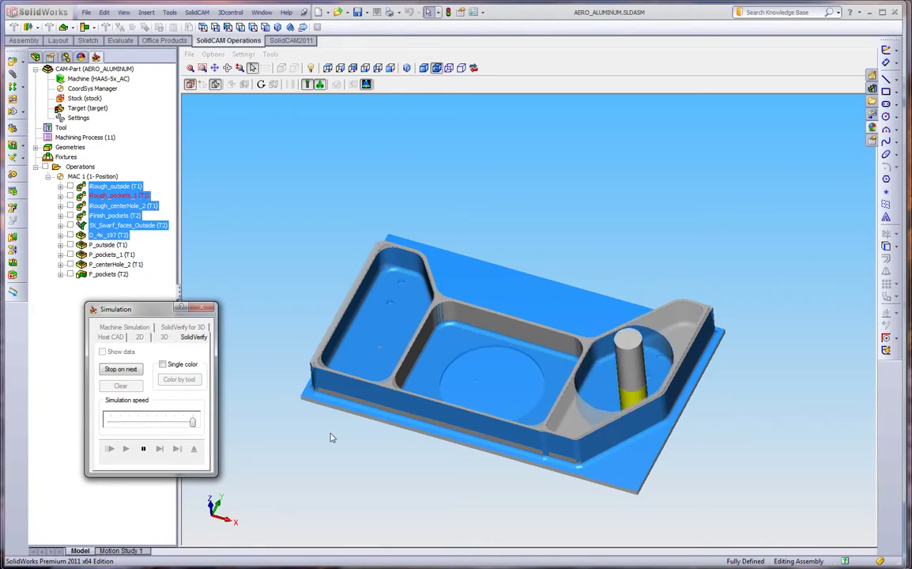
{"action": "scroll", "coordinate": [348, 439], "scroll_direction": "down", "scroll_amount": 5}
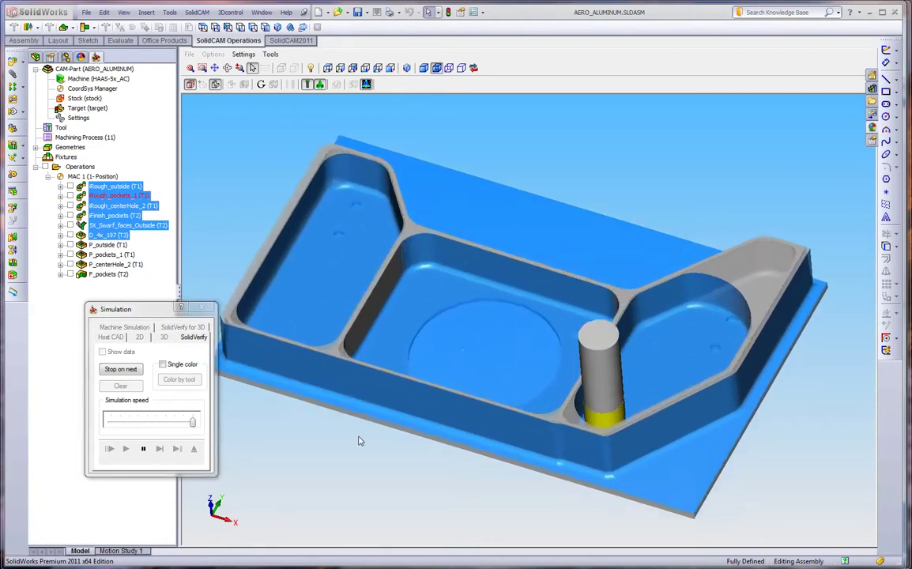
{"action": "scroll", "coordinate": [360, 441], "scroll_direction": "down", "scroll_amount": 3}
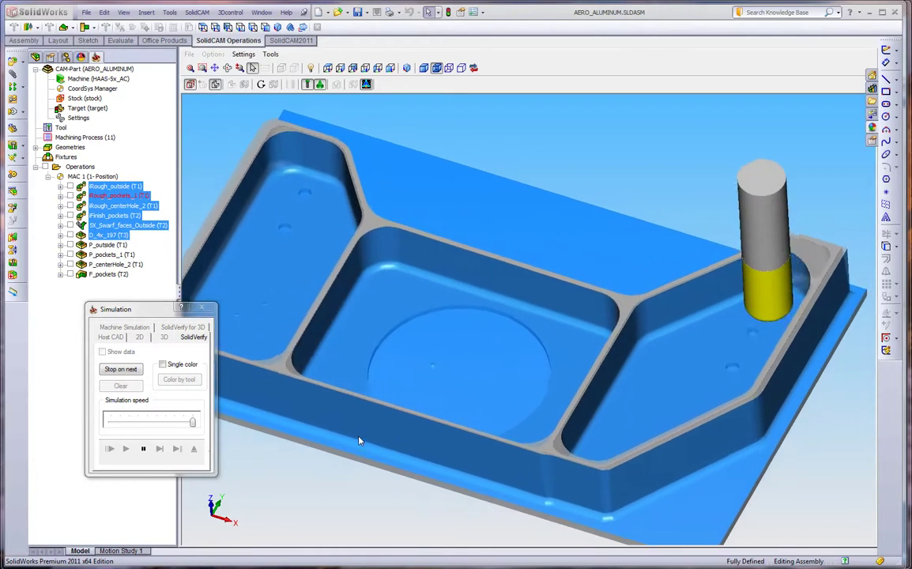
{"action": "scroll", "coordinate": [360, 441], "scroll_direction": "up", "scroll_amount": 5}
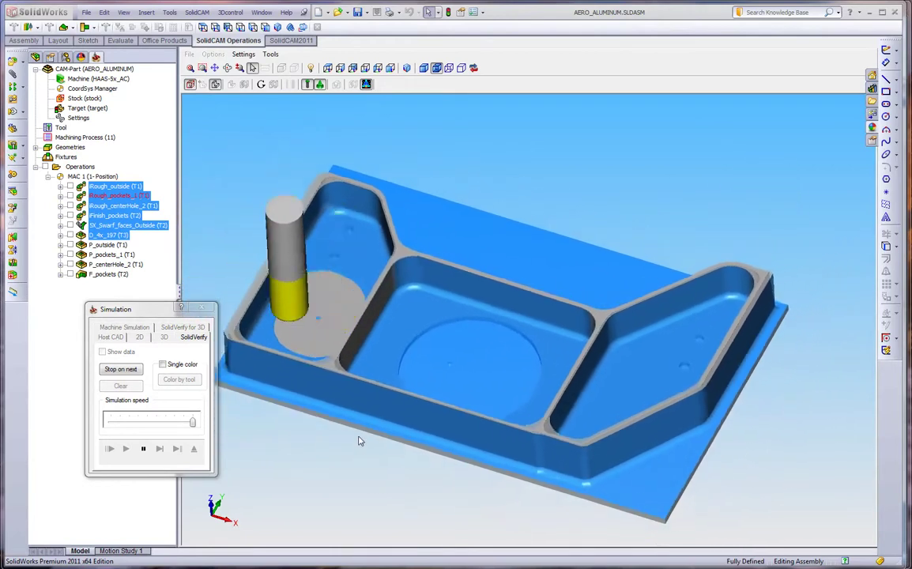
{"action": "scroll", "coordinate": [359, 441], "scroll_direction": "up", "scroll_amount": 4}
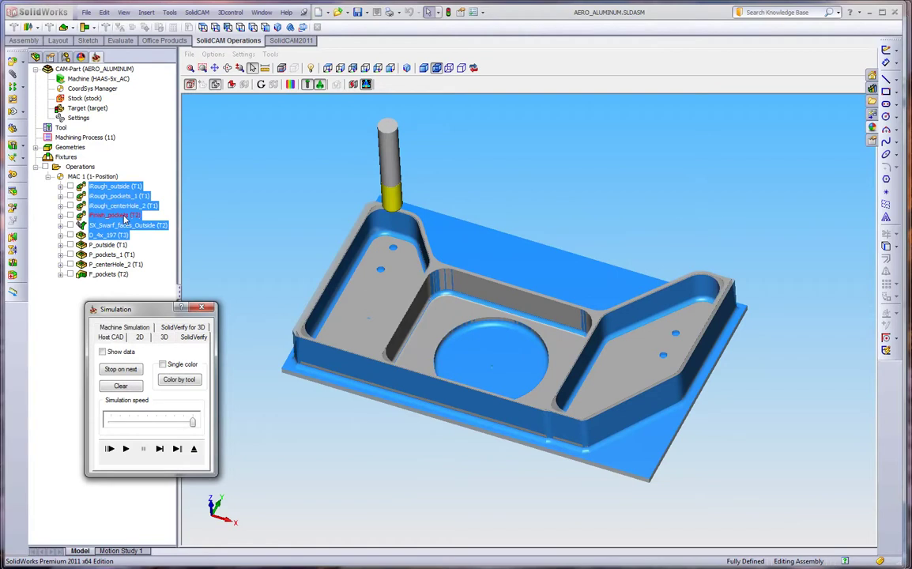
- Play the pocket-wall finishing and swarf passes, then pause and exit the simulation
{"action": "middle_click_drag", "start_coordinate": [307, 210], "coordinate": [336, 214]}
{"action": "left_click_drag", "start_coordinate": [192, 422], "coordinate": [174, 422]}
{"action": "left_click", "coordinate": [127, 449]}
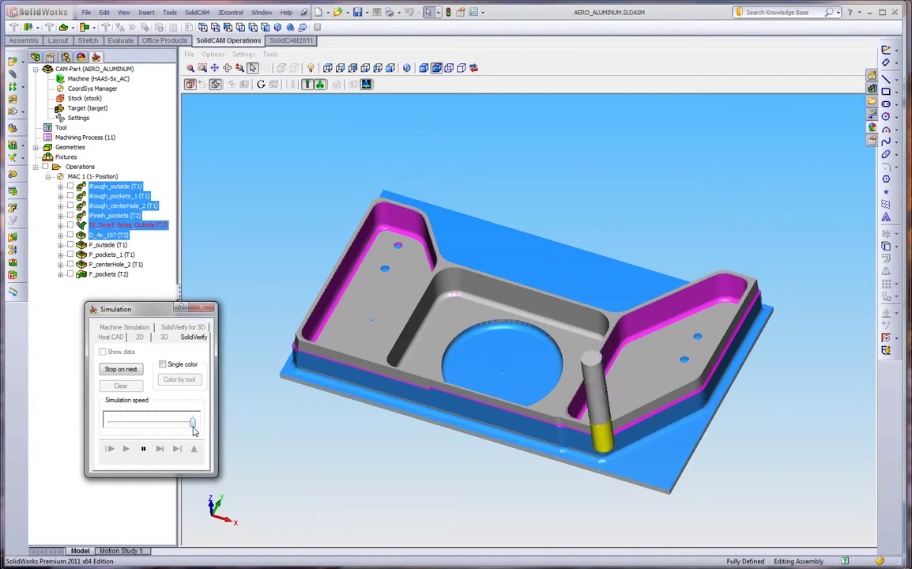
{"action": "left_click_drag", "start_coordinate": [175, 425], "coordinate": [192, 423]}
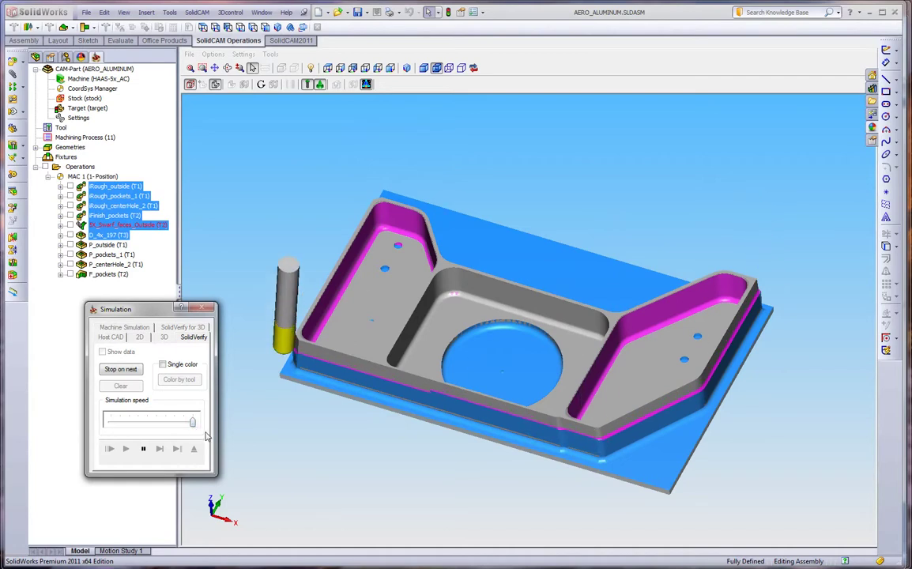
{"action": "left_click", "coordinate": [141, 449]}
{"action": "left_click", "coordinate": [194, 449]}
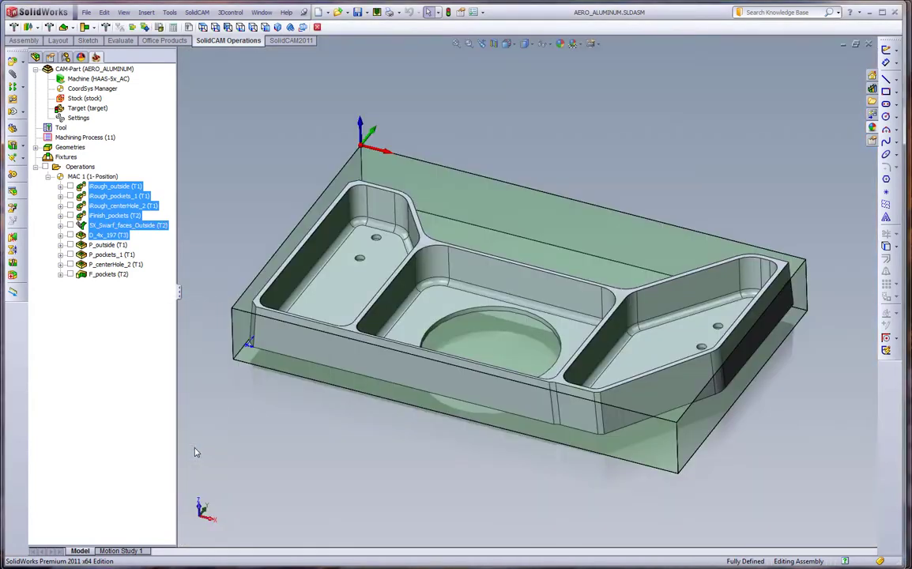
- Show the Aero_Aluminum_compare sheet beside the model and highlight the roughing and finishing labels
{"action": "left_click_drag", "start_coordinate": [902, 170], "coordinate": [527, 170]}
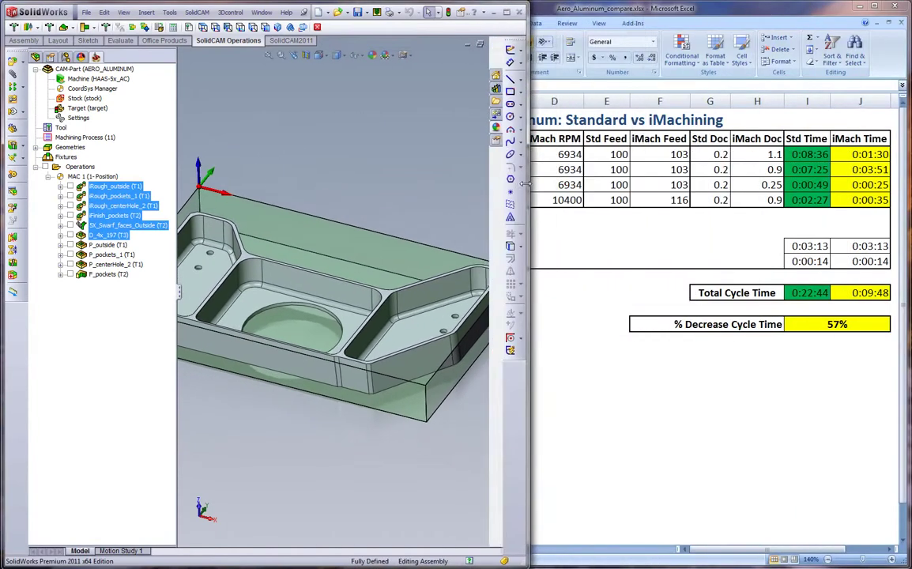
{"action": "left_click", "coordinate": [624, 365]}
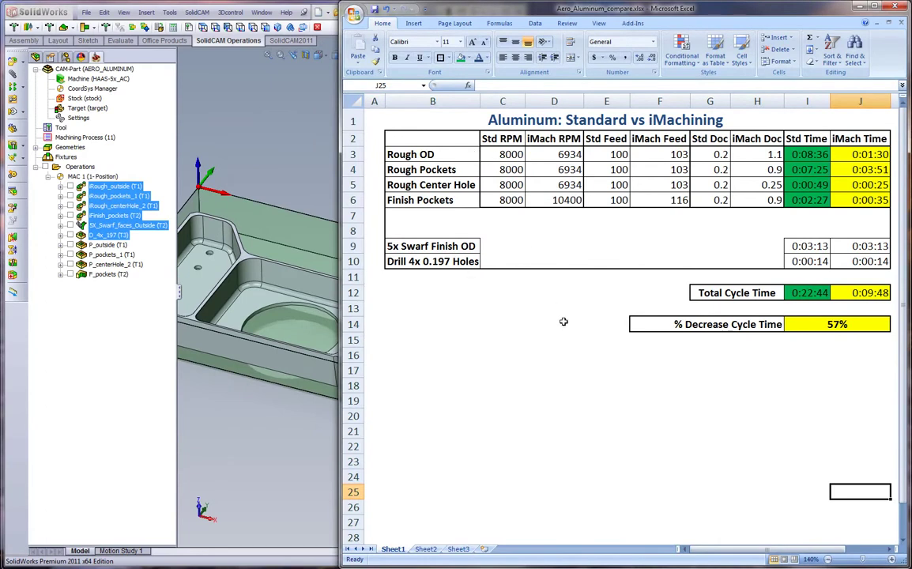
{"action": "left_click", "coordinate": [447, 157]}
{"action": "left_click_drag", "start_coordinate": [451, 155], "coordinate": [463, 199]}
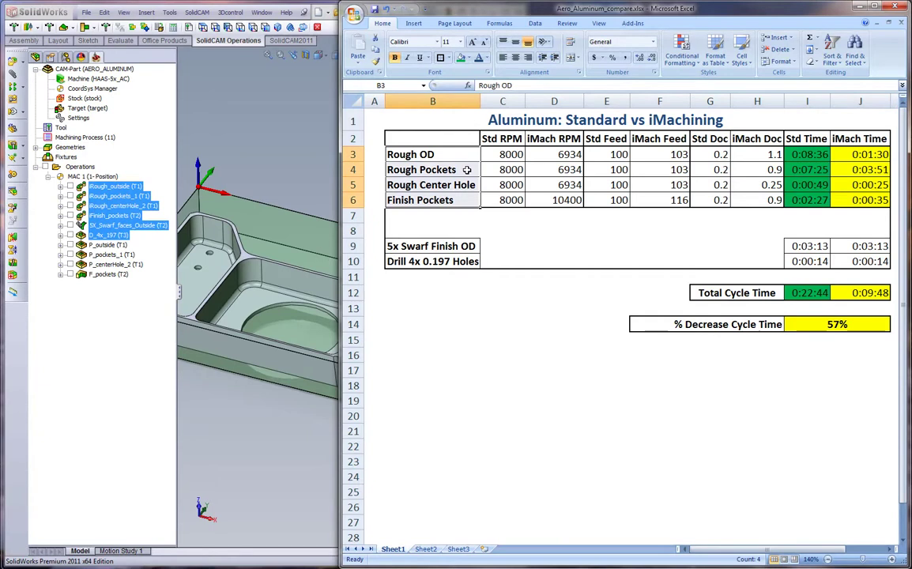
- Highlight the swarf and drill operation labels in column B, then clear the selection
{"action": "left_click", "coordinate": [462, 216]}
{"action": "left_click_drag", "start_coordinate": [463, 246], "coordinate": [466, 262]}
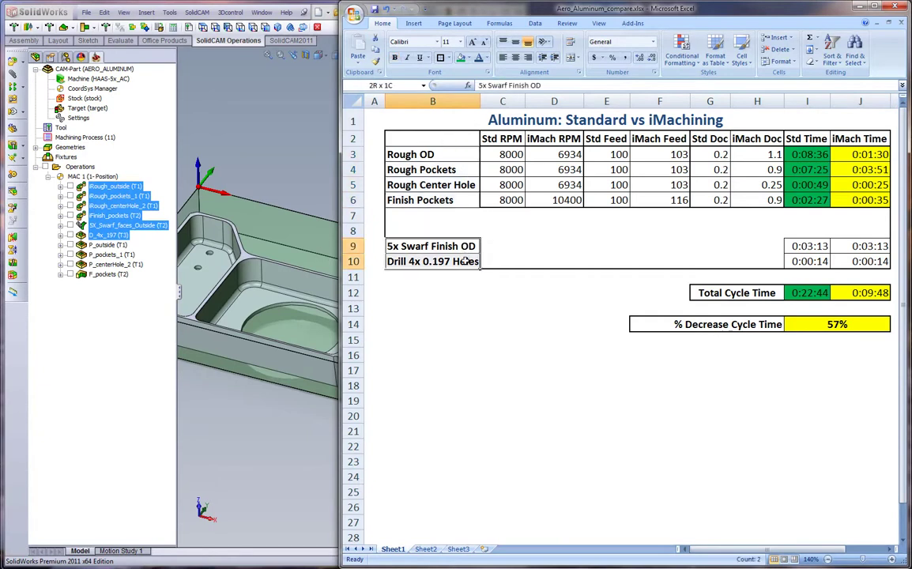
{"action": "left_click", "coordinate": [477, 310]}
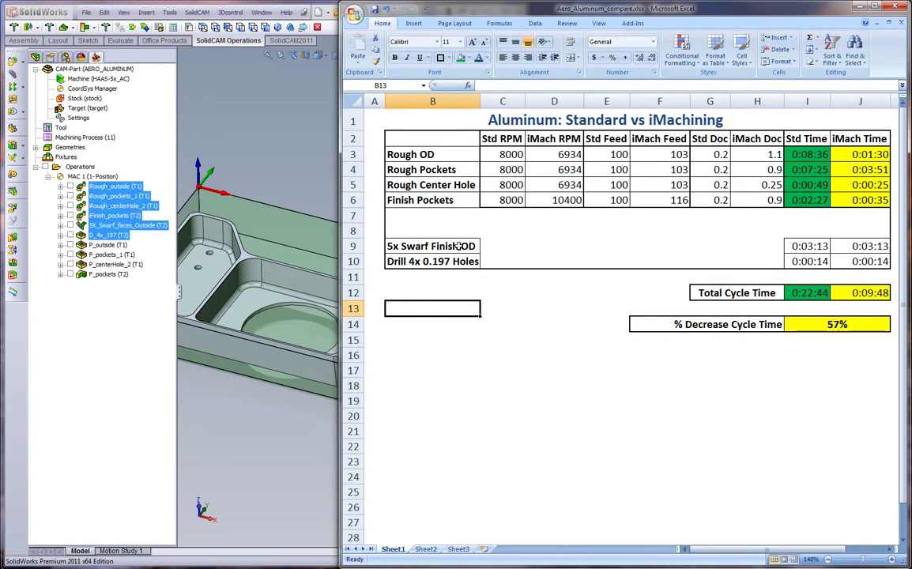
{"action": "left_click_drag", "start_coordinate": [460, 247], "coordinate": [461, 262]}
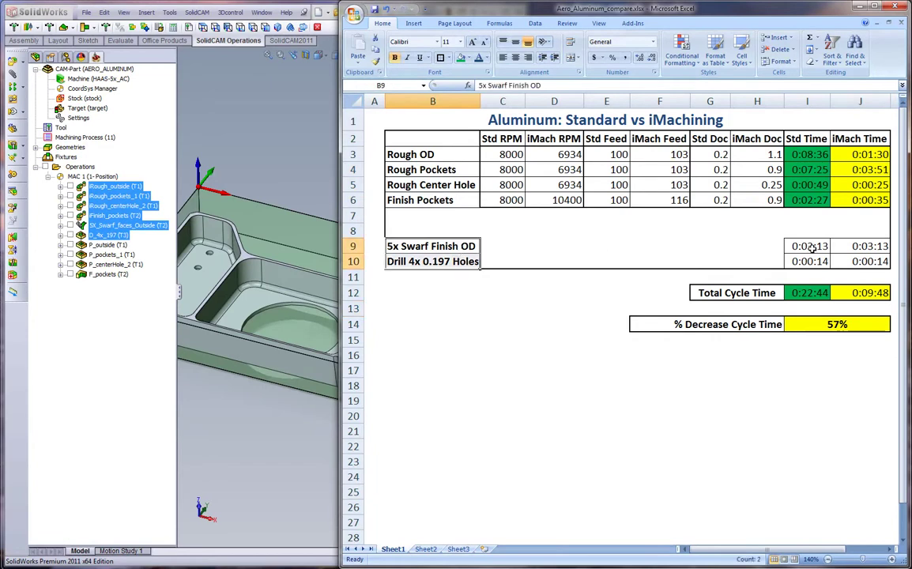
{"action": "left_click", "coordinate": [732, 226]}
{"action": "left_click", "coordinate": [807, 385]}
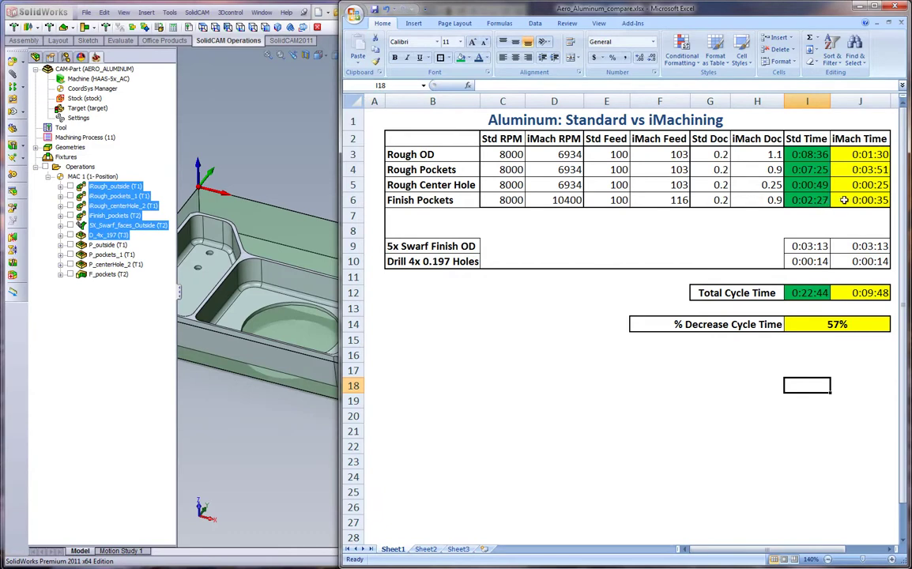
{"action": "left_click", "coordinate": [794, 297]}
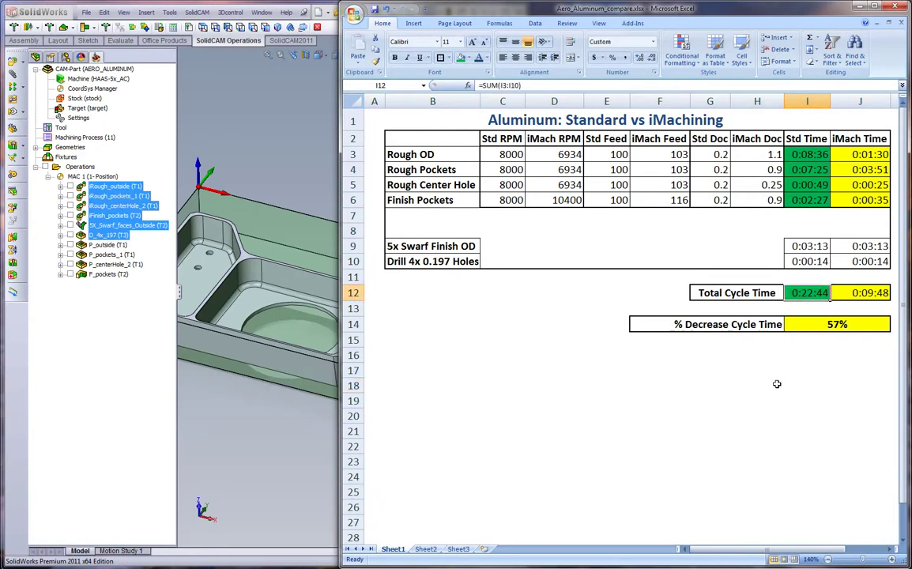
{"action": "key", "text": "Right"}
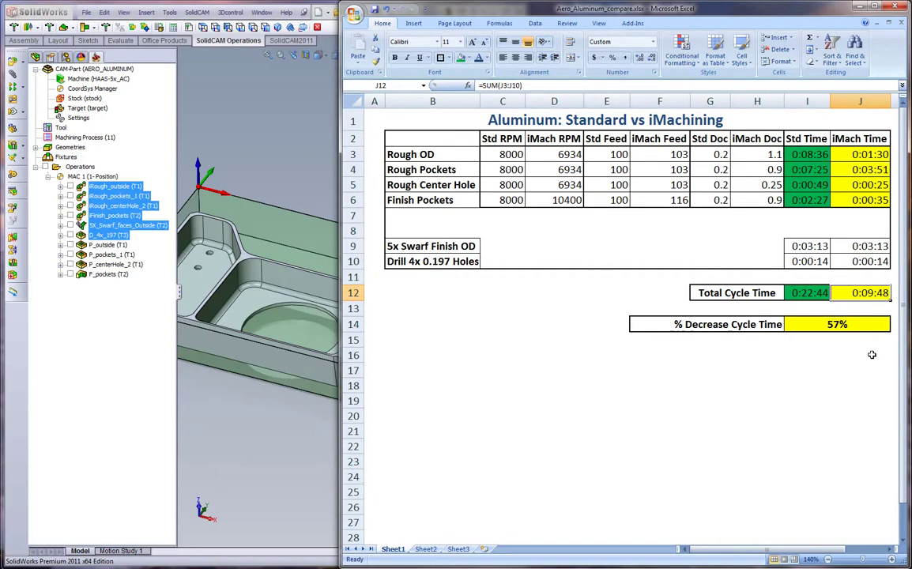
{"action": "key", "text": "Down"}
{"action": "key", "text": "Down"}
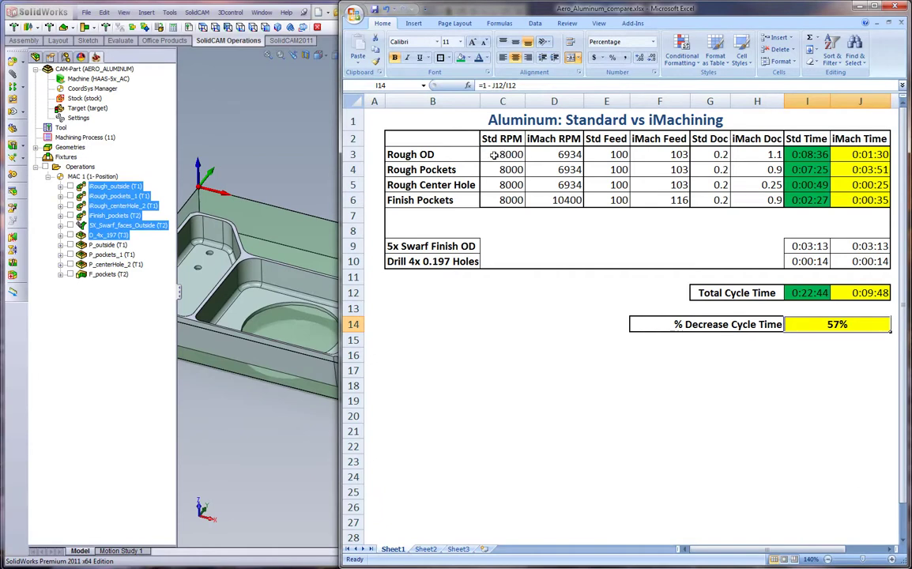
{"action": "left_click_drag", "start_coordinate": [493, 155], "coordinate": [492, 201]}
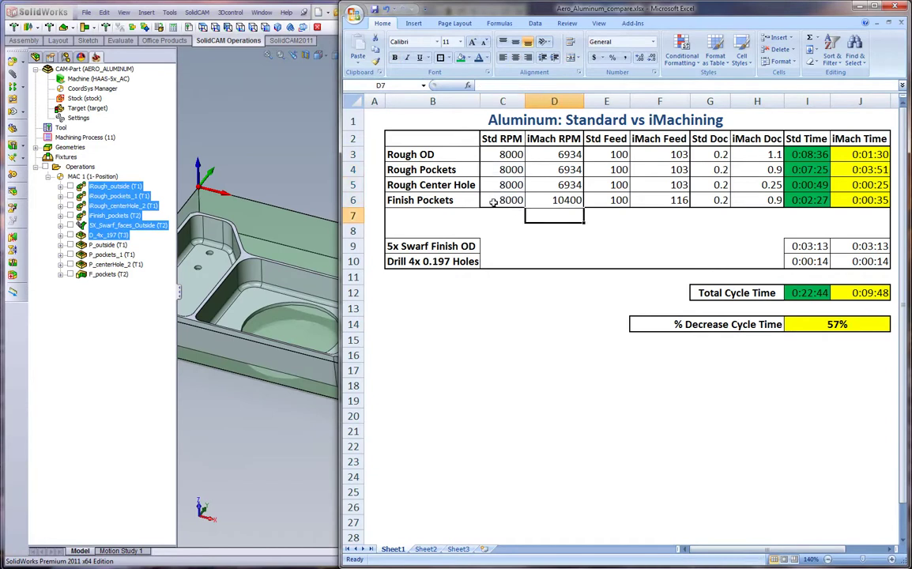
{"action": "left_click", "coordinate": [492, 200]}
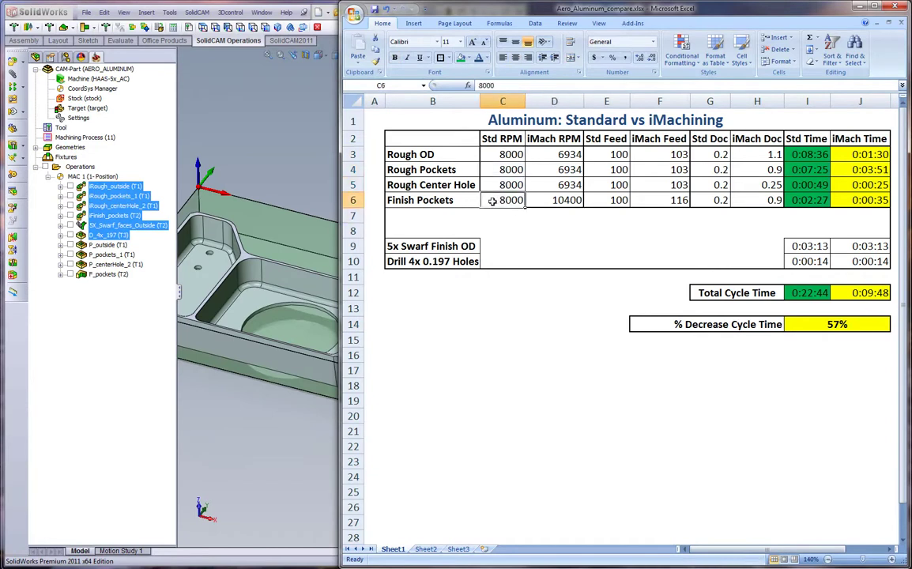